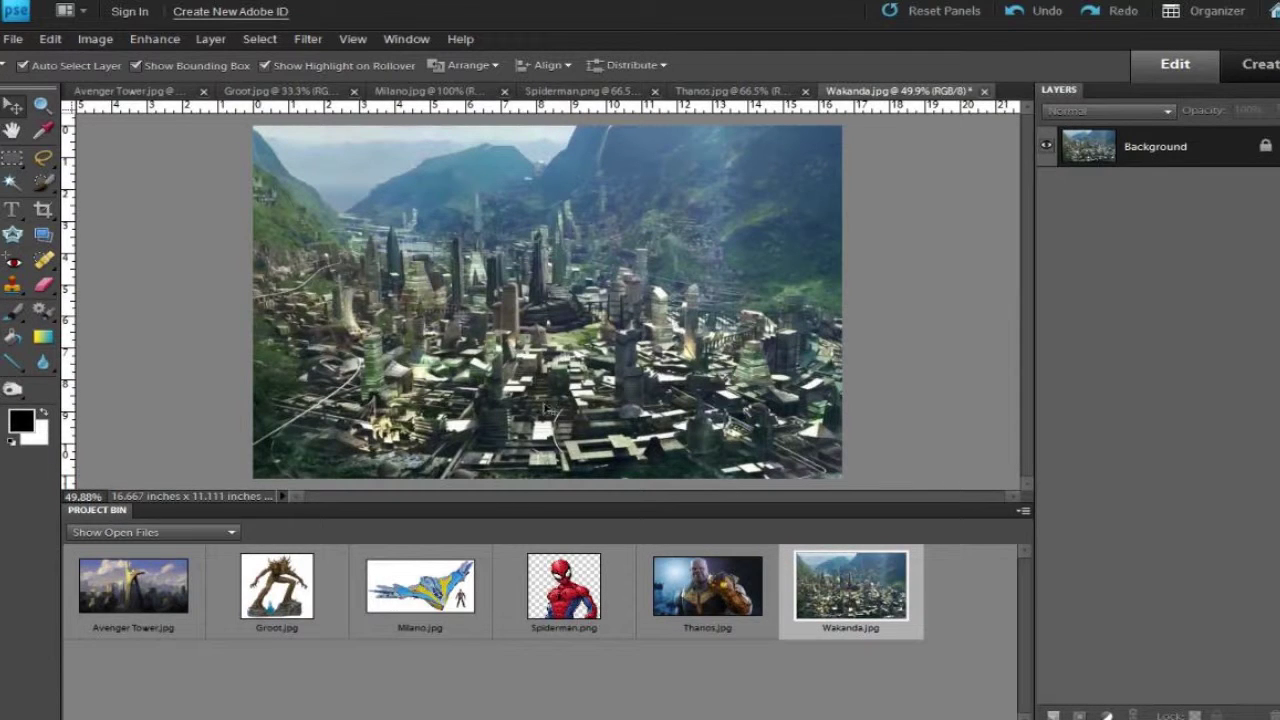
- Trace and close a Magnetic Lasso outline around the Avengers Tower in the Avenger Tower image
click(133, 585)
click(43, 157)
click(110, 185)
scroll(620, 453, up, 3)
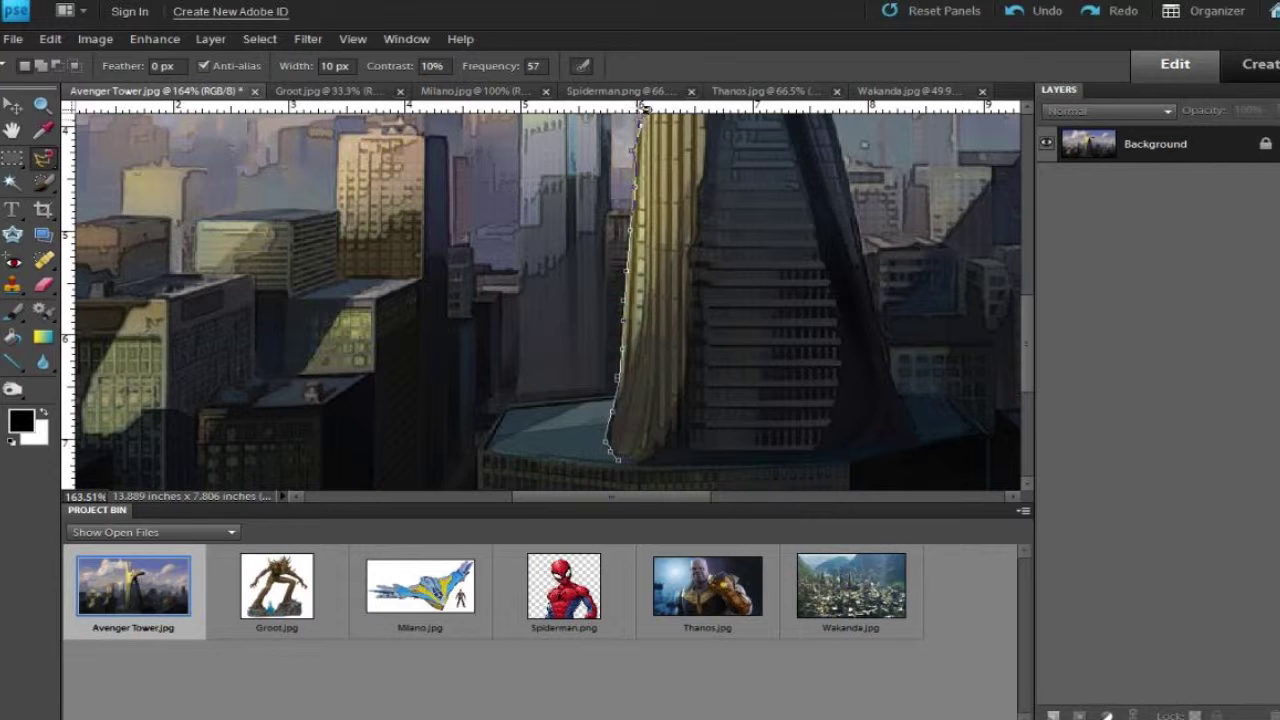
scroll(650, 150, down, 2)
scroll(643, 210, down, 2)
scroll(491, 457, up, 1)
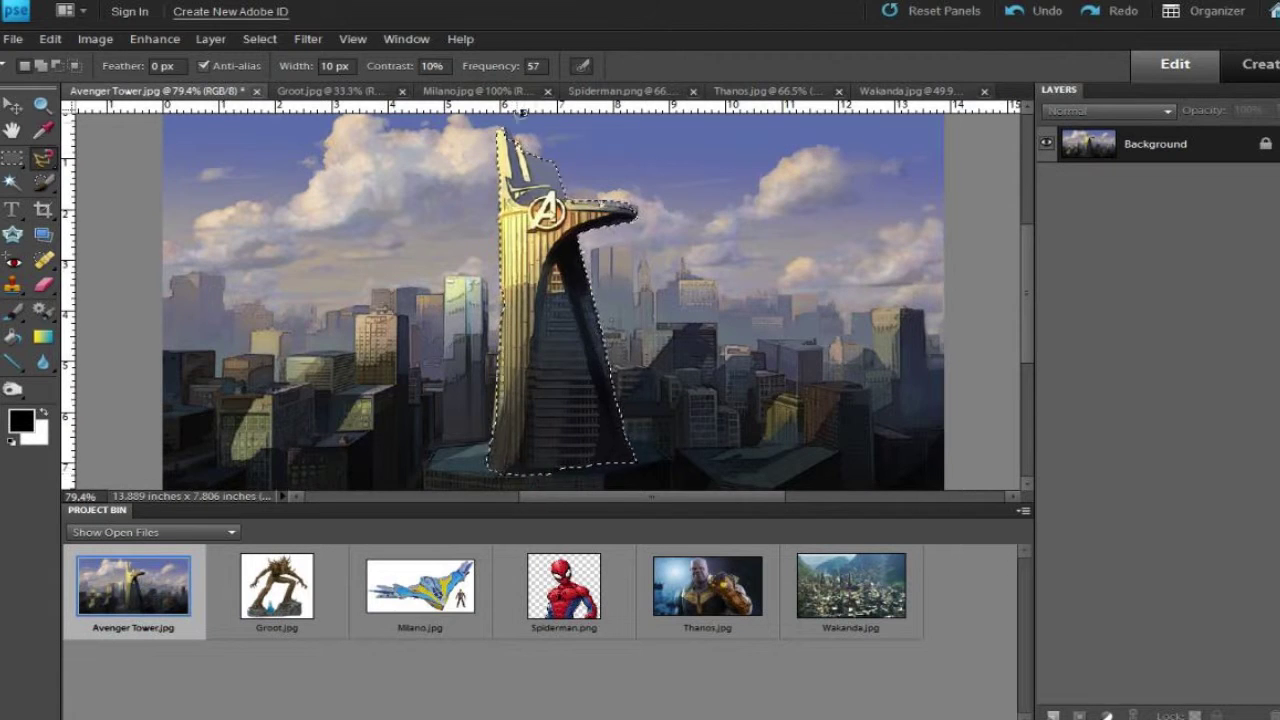
scroll(517, 145, up, 5)
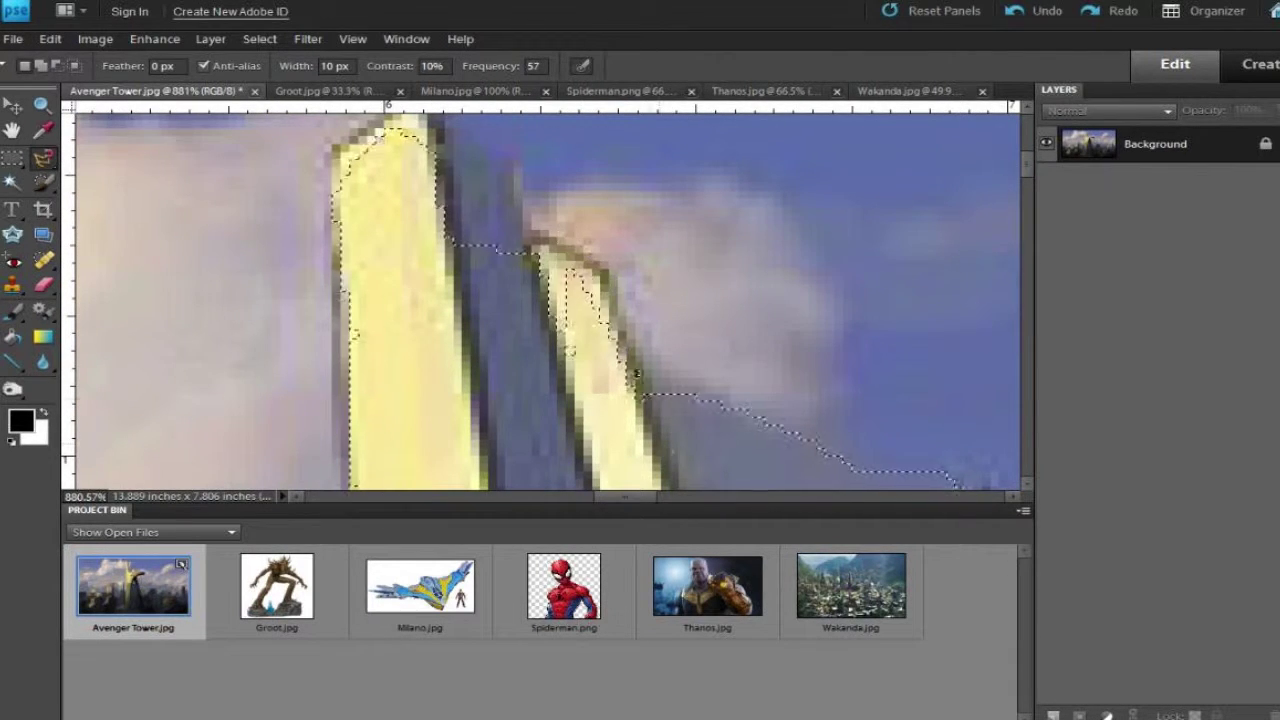
scroll(630, 299, down, 1)
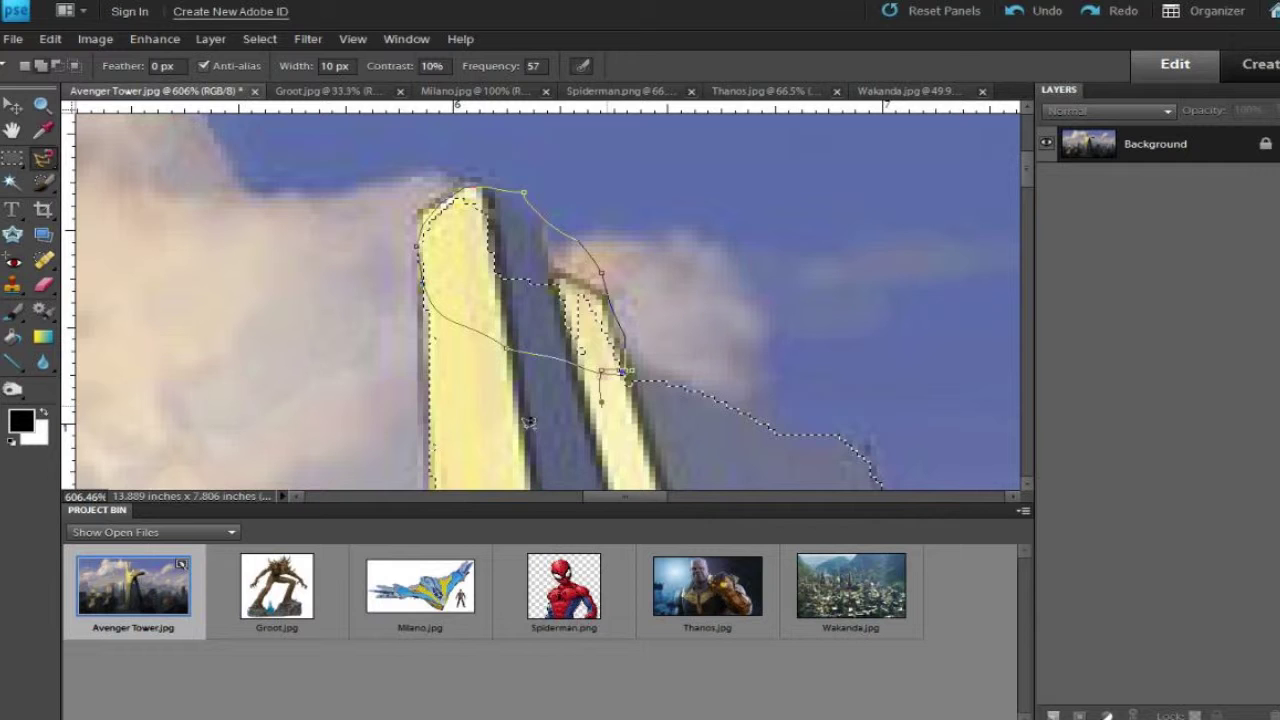
click(514, 193)
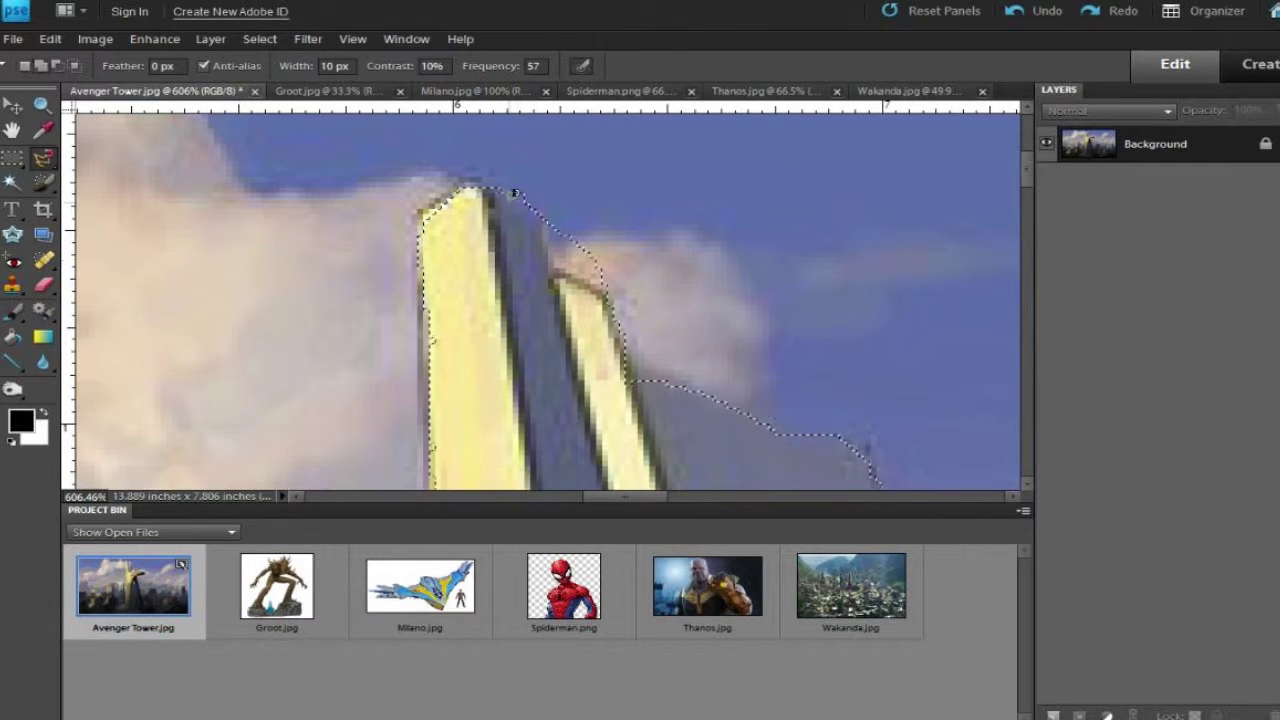
scroll(588, 251, down, 4)
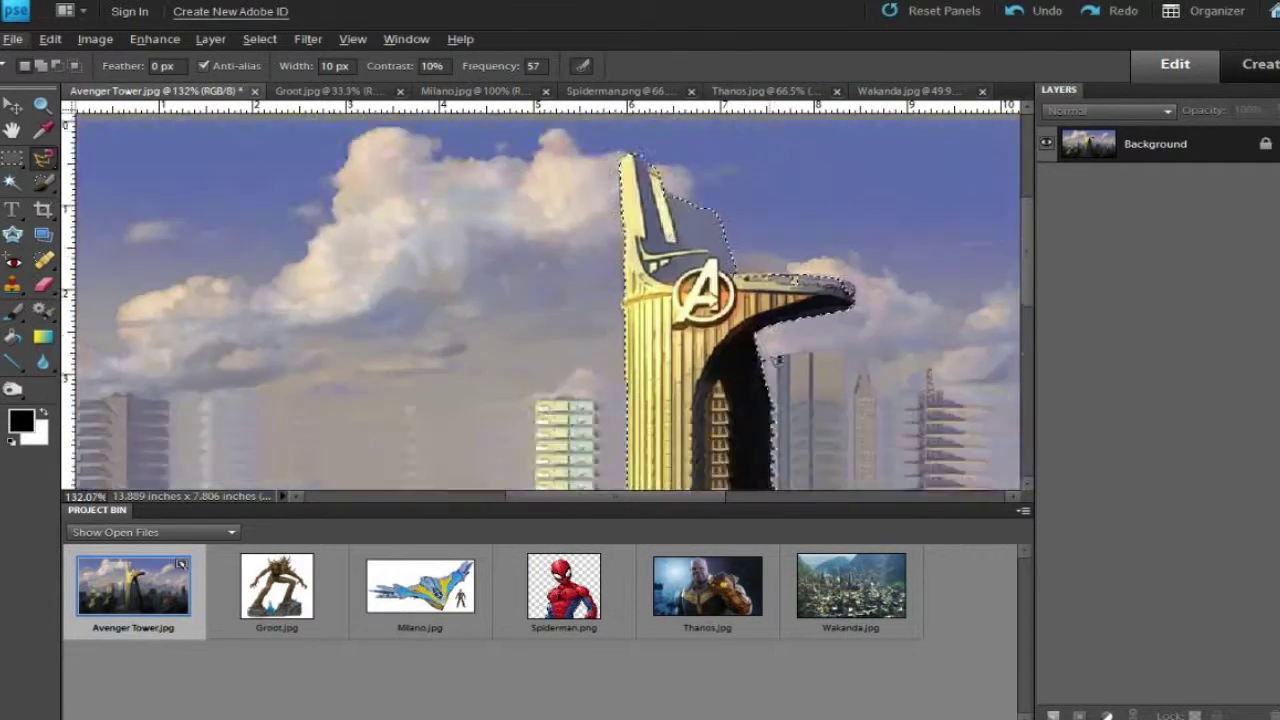
scroll(545, 300, down, 3)
- Drag the selected tower into the Wakanda image and position it over the city
key(v)
drag(700, 300, 850, 585)
mouse_move(556, 269)
mouse_down()
mouse_move(438, 205)
mouse_move(518, 318)
mouse_up()
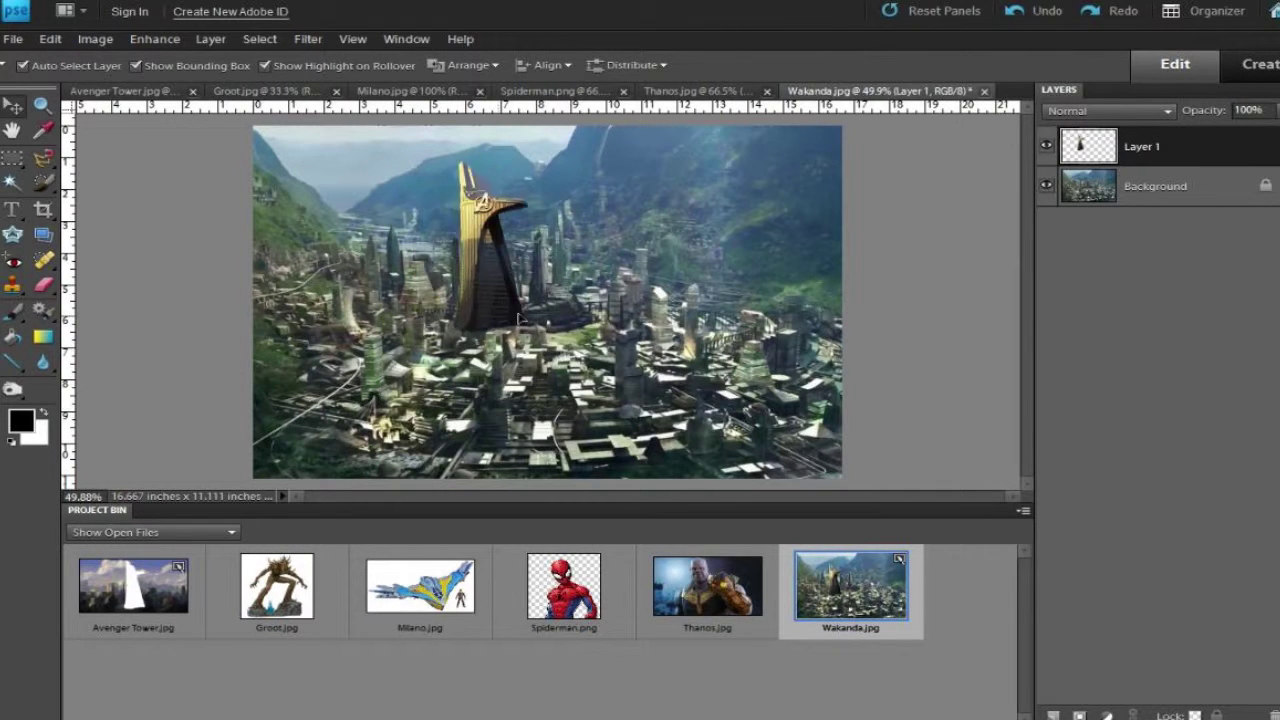
drag(518, 318, 590, 320)
scroll(520, 325, up, 5)
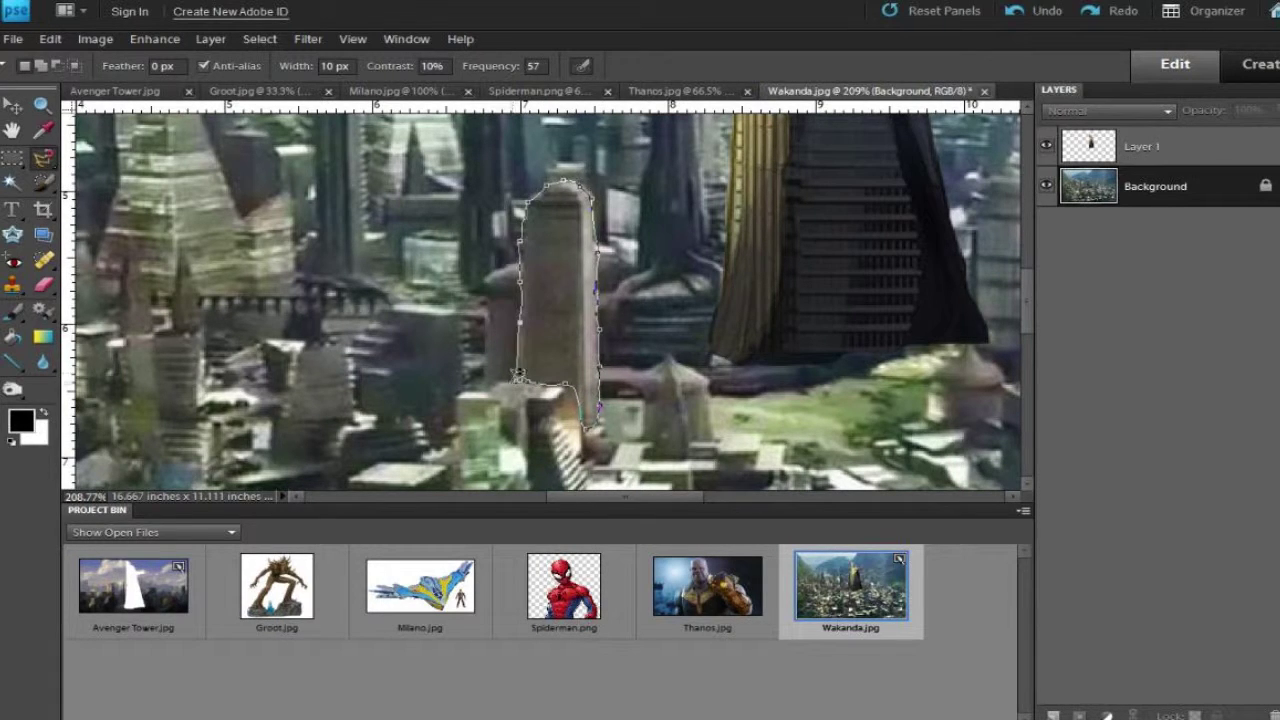
- Copy the traced pillar to its own layer above the tower layer, then nudge the tower up
key(ctrl+j)
key(v)
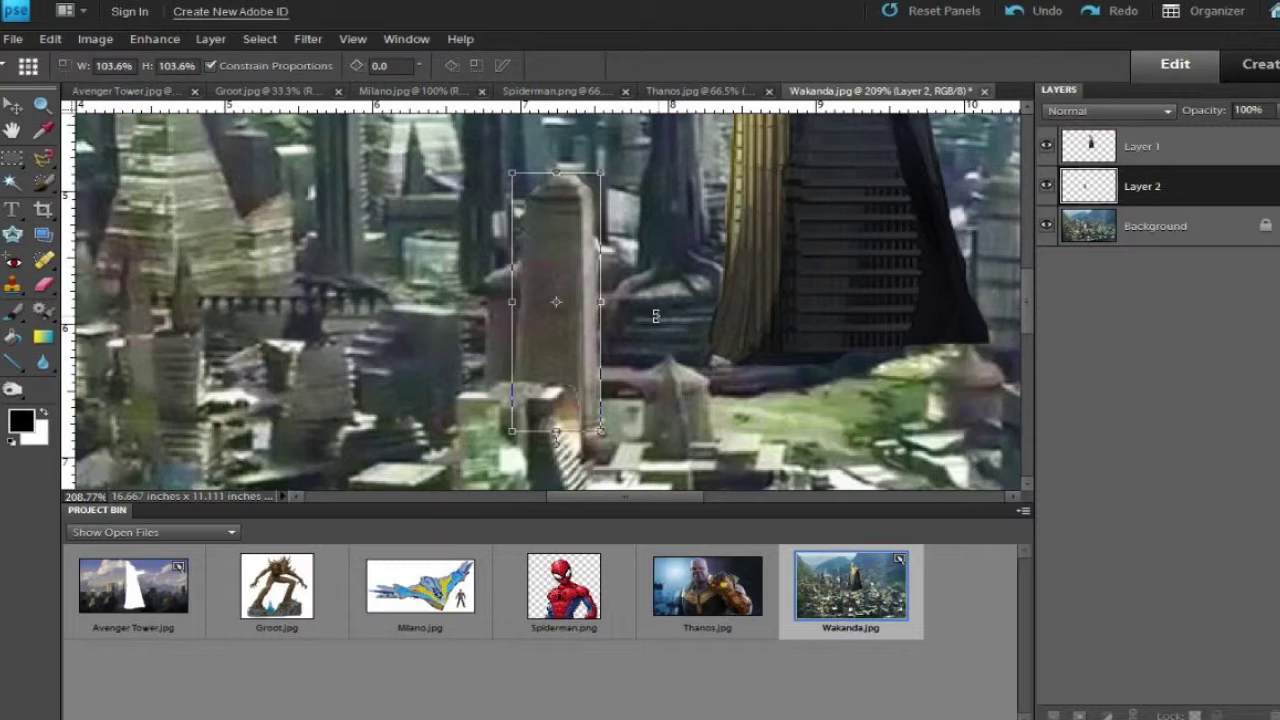
scroll(546, 294, down, 3)
drag(1090, 146, 1090, 196)
scroll(549, 258, down, 3)
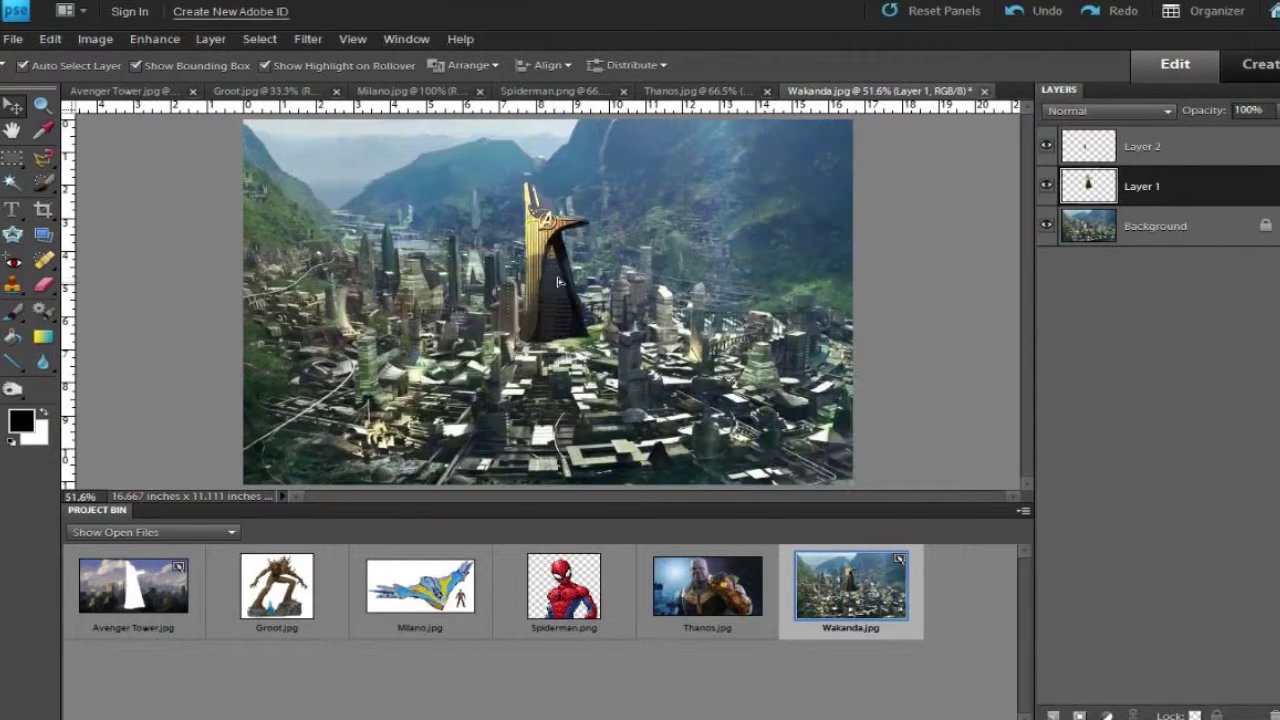
drag(549, 258, 559, 225)
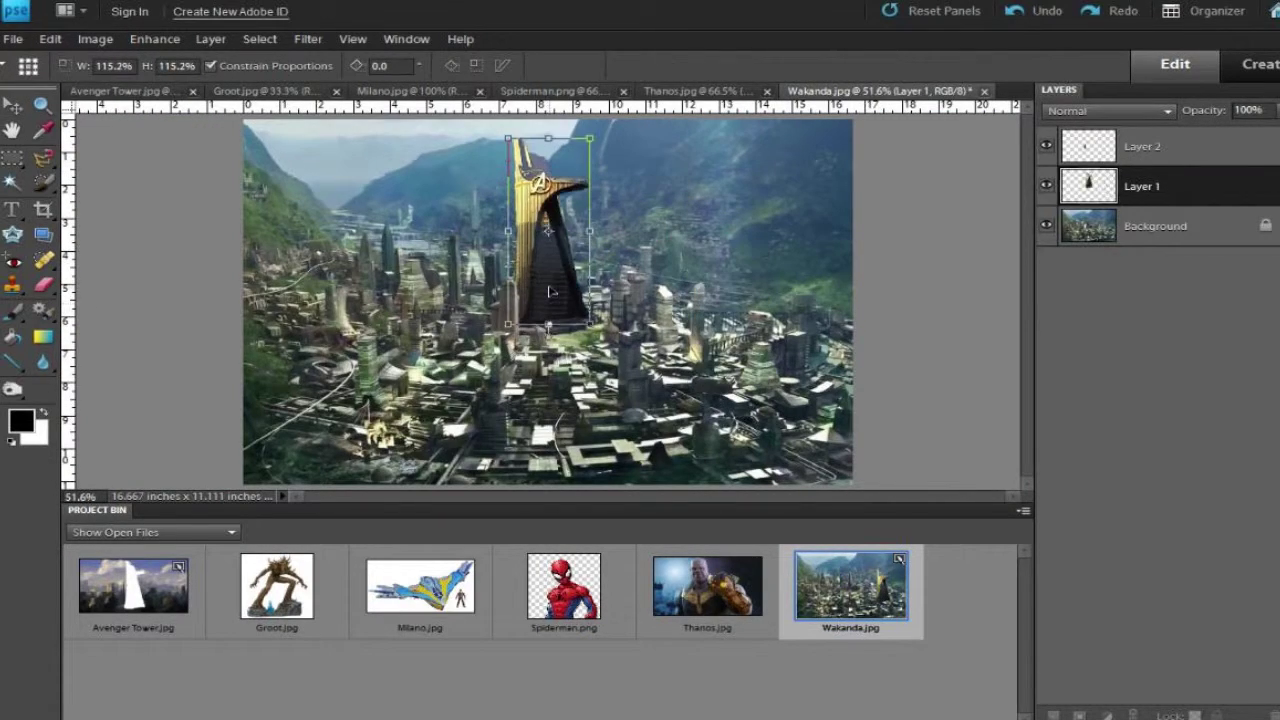
- Lower the tower layer's brightness to about -31 with Brightness/Contrast
scroll(615, 350, up, 5)
key(e)
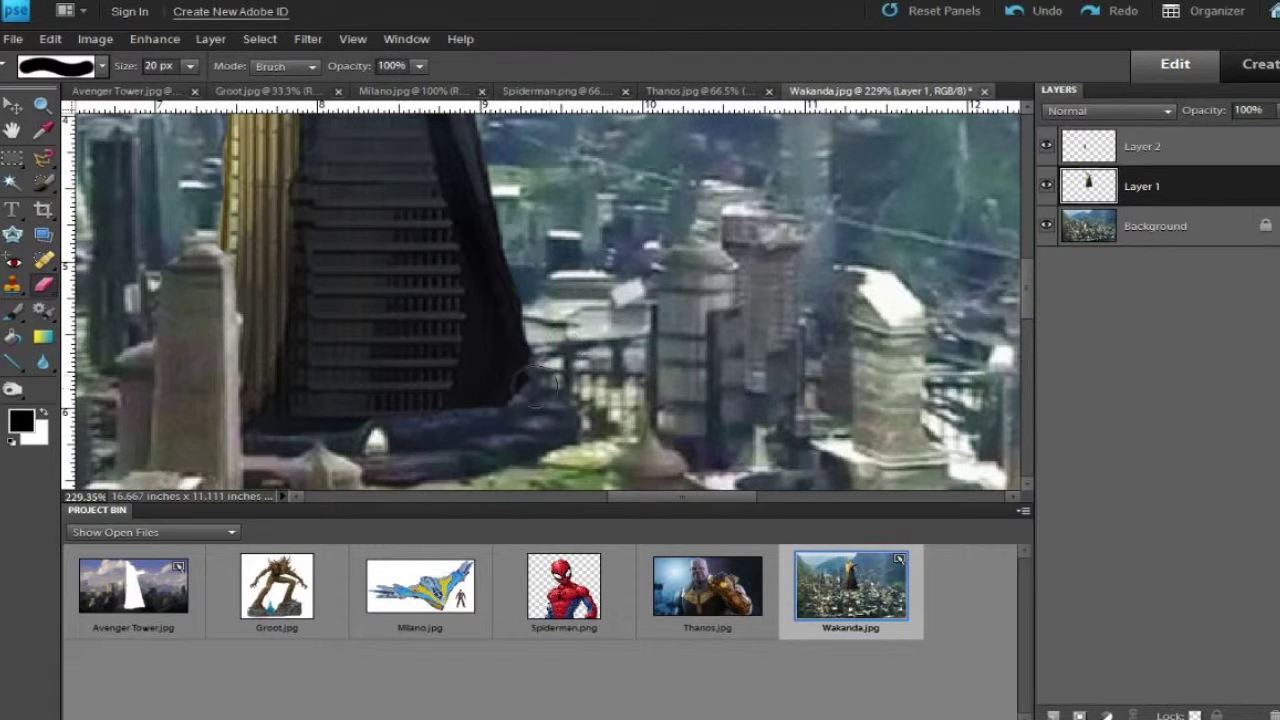
scroll(523, 390, down, 5)
key(ctrl+minus)
key(v)
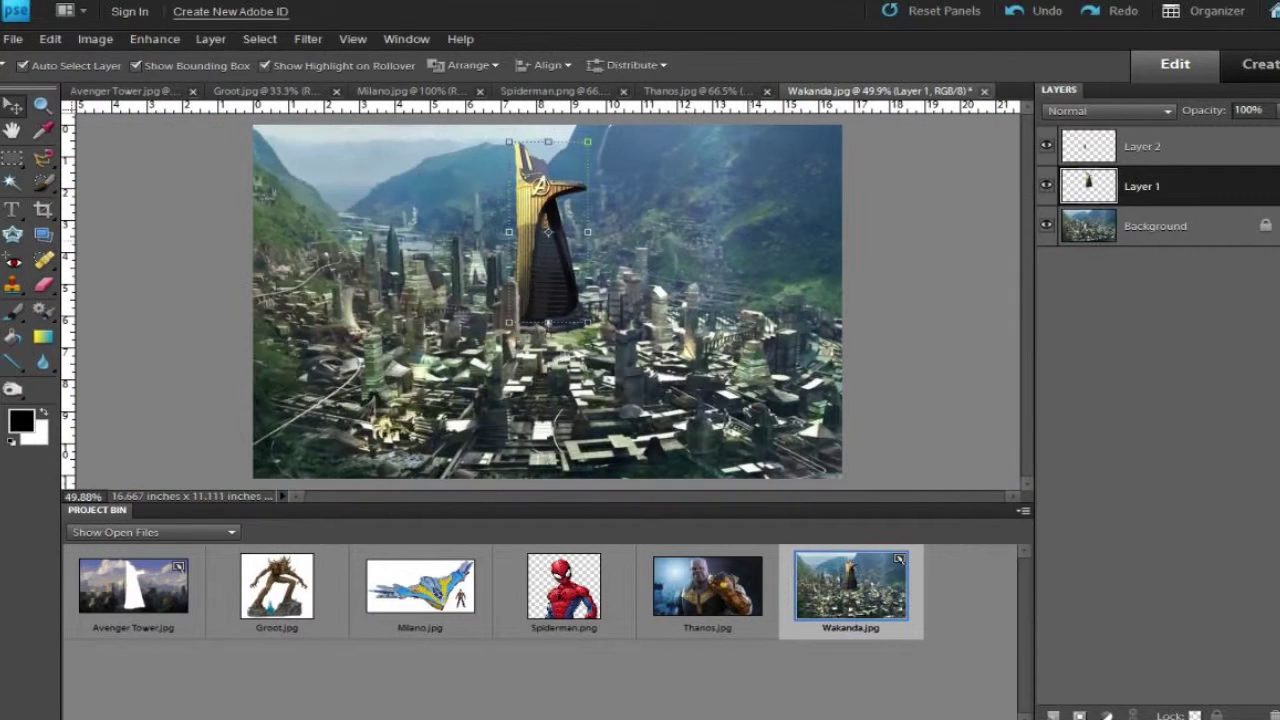
click(148, 39)
click(480, 206)
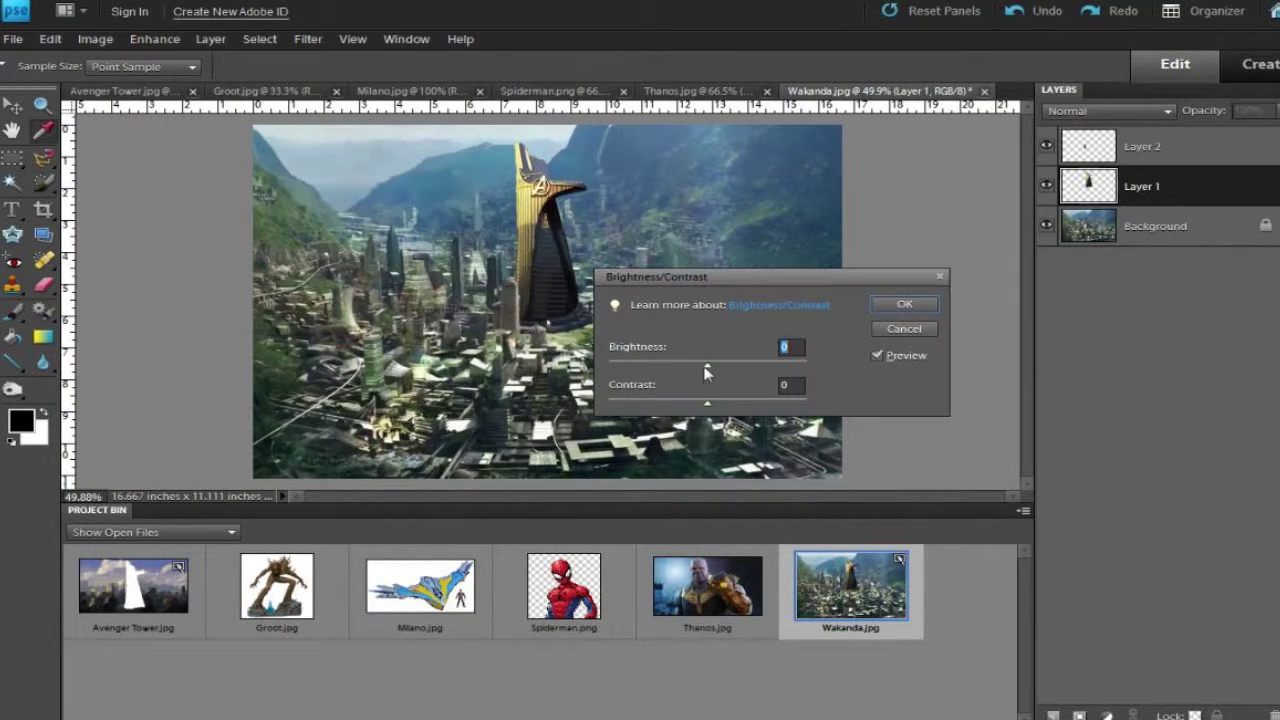
mouse_move(708, 366)
mouse_down()
mouse_move(688, 366)
mouse_move(750, 373)
mouse_up()
click(904, 304)
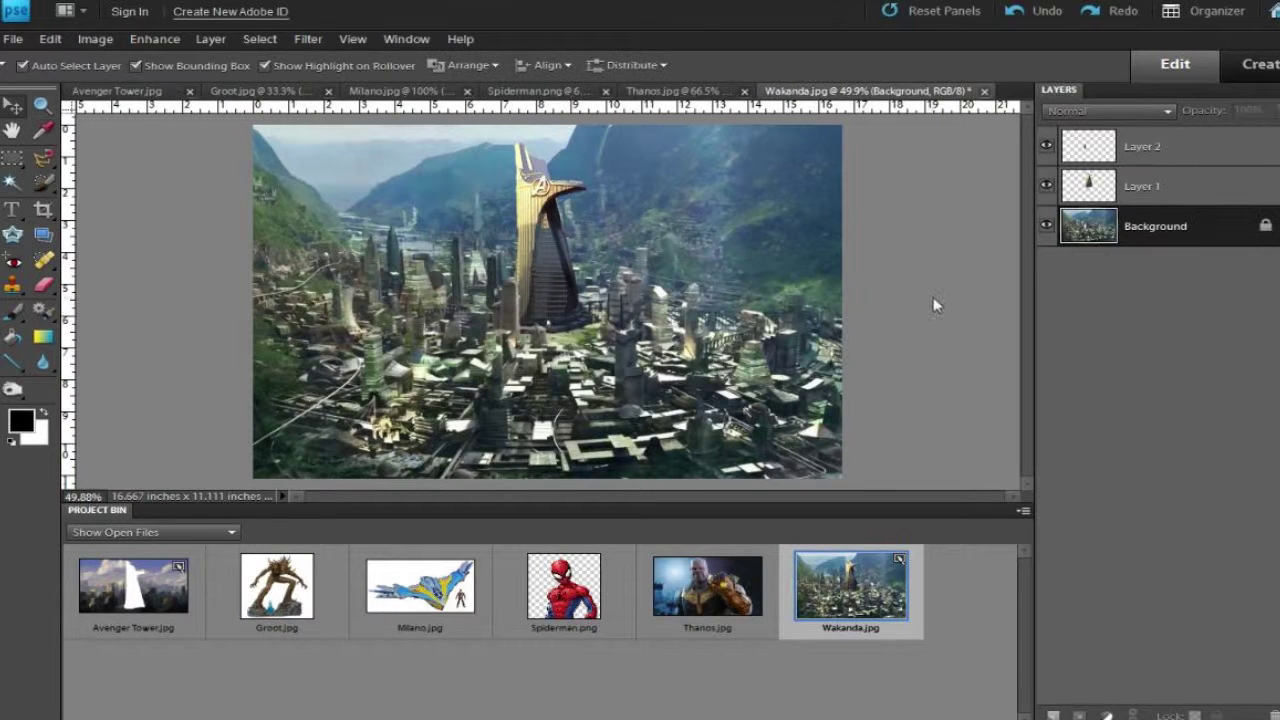
- Close the Avenger Tower image and replace Milano's Background layer with an editable duplicate
click(178, 566)
click(716, 298)
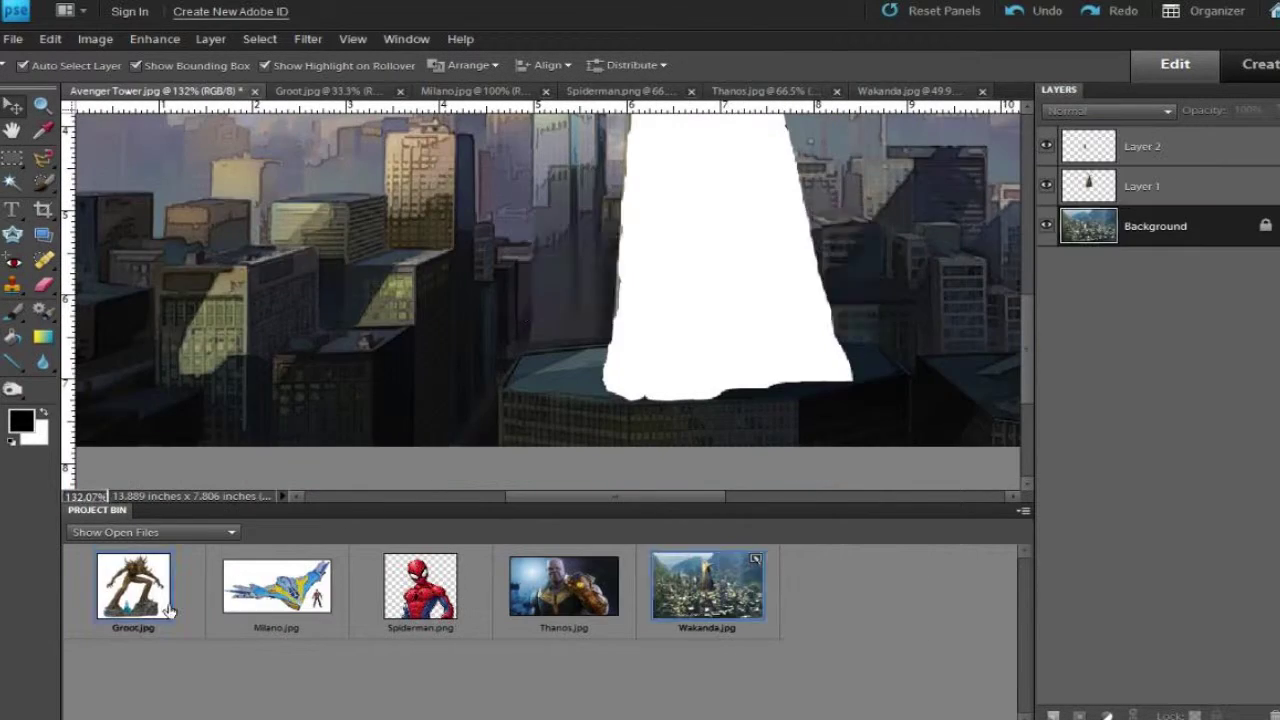
click(276, 586)
key(w)
right_click(1148, 150)
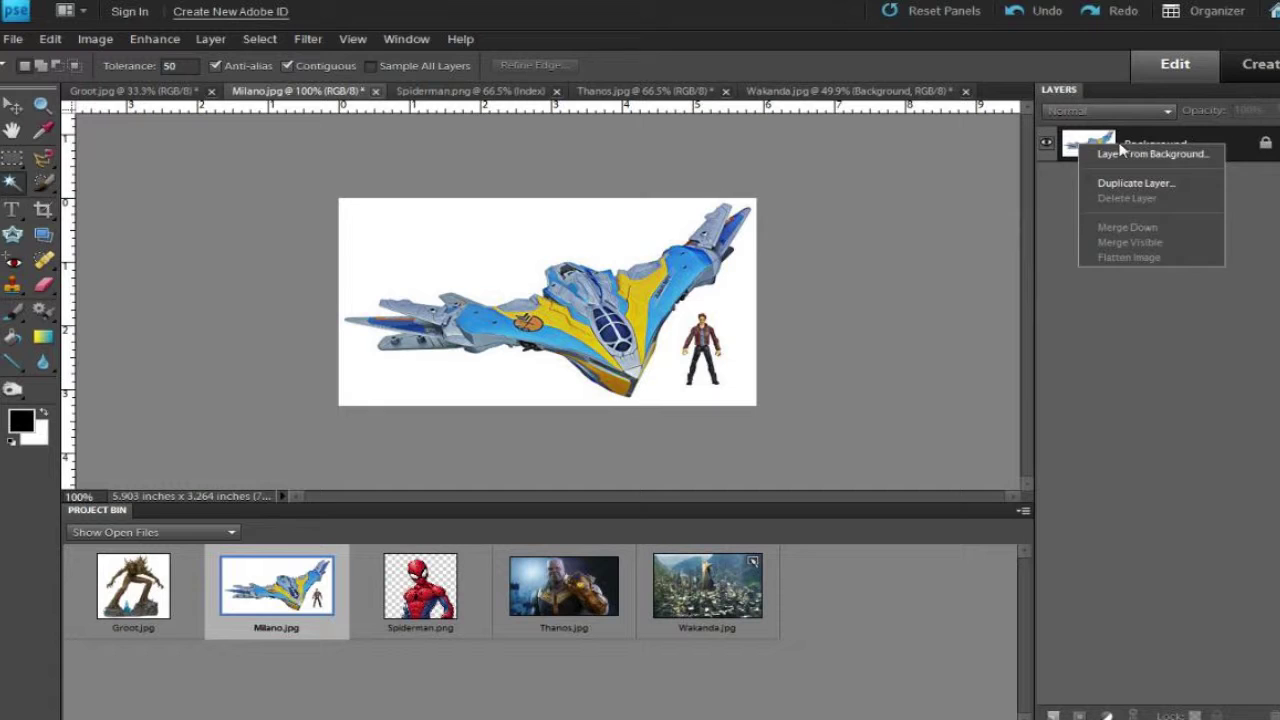
click(1200, 182)
key(Return)
right_click(1150, 180)
click(1195, 228)
key(Return)
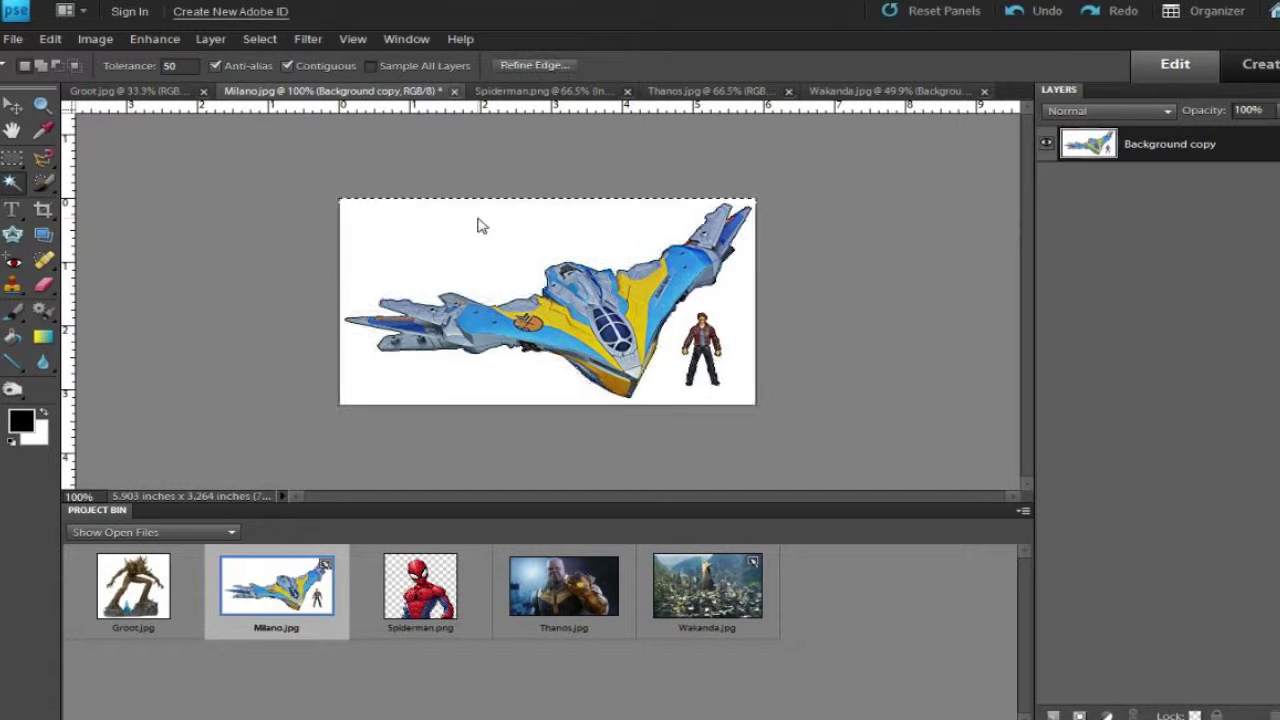
- Delete the white background and the small figure beside the Milano ship
click(480, 223)
key(Delete)
drag(686, 313, 758, 407)
key(Delete)
- Bring the ship into Wakanda, shrink it, and apply a Brightness/Contrast adjustment
click(707, 586)
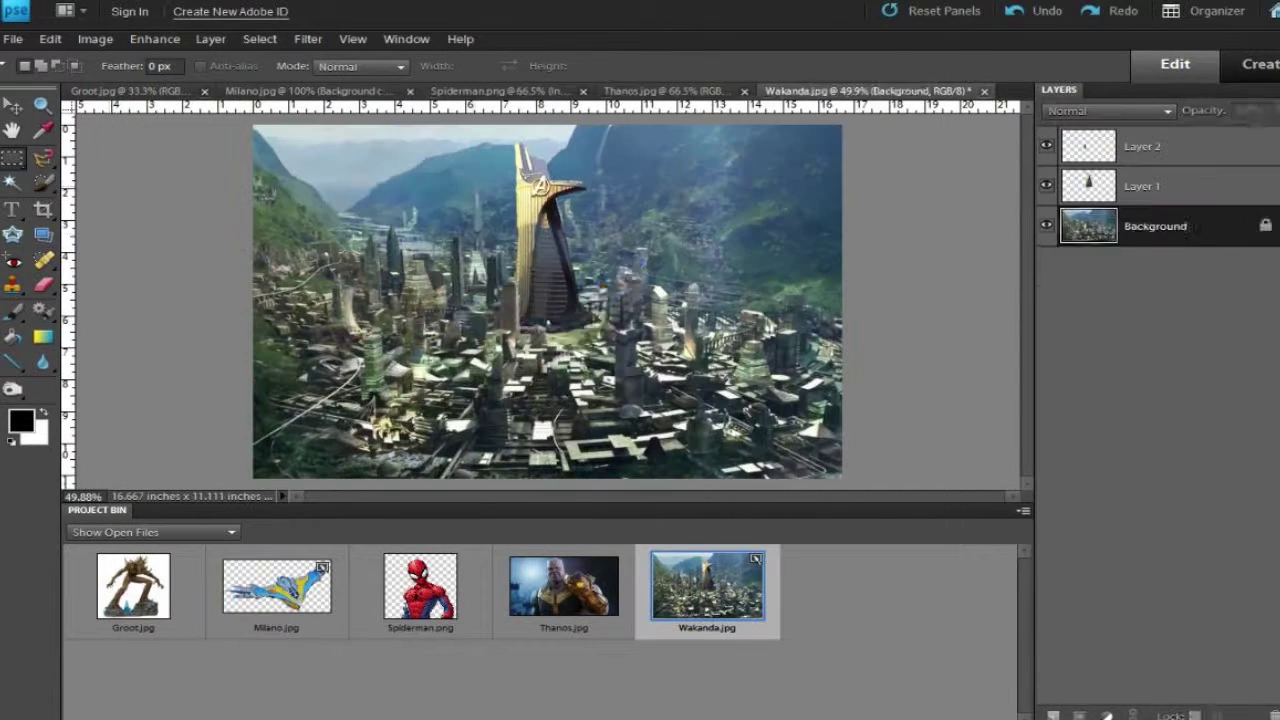
drag(276, 586, 580, 295)
mouse_move(670, 245)
mouse_down()
mouse_move(637, 204)
mouse_move(690, 172)
mouse_up()
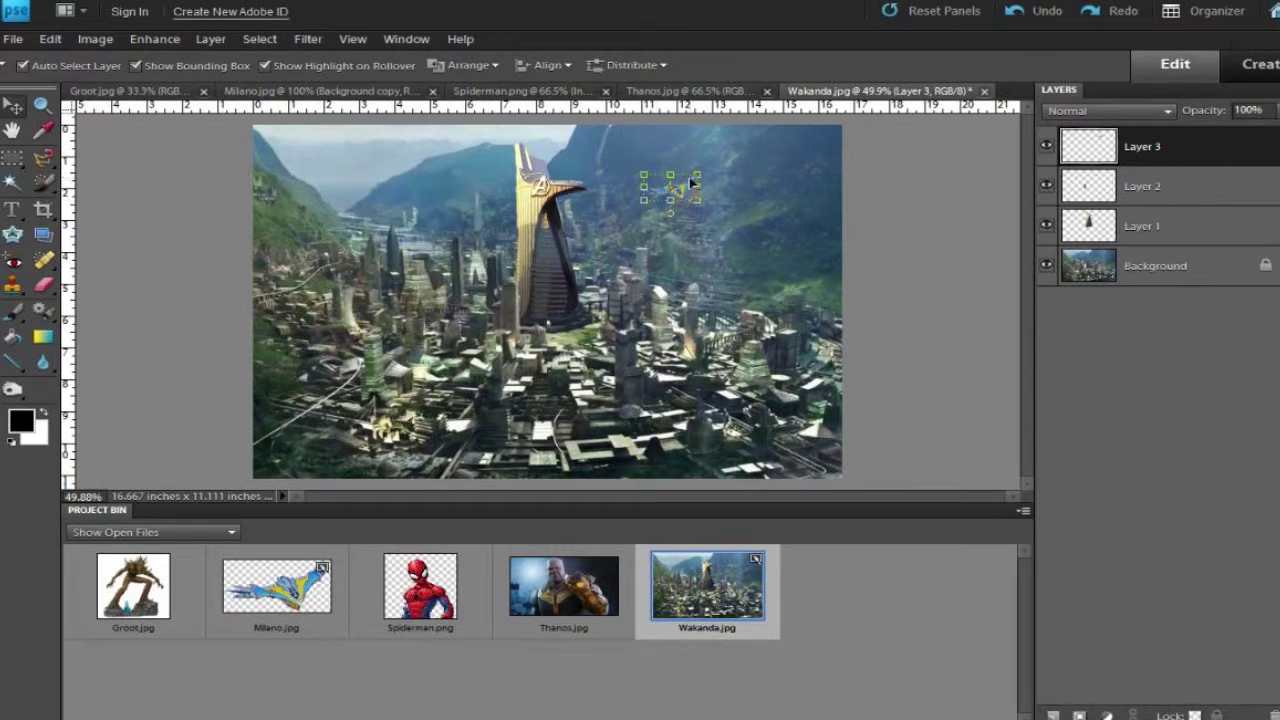
key(Return)
click(156, 39)
click(340, 210)
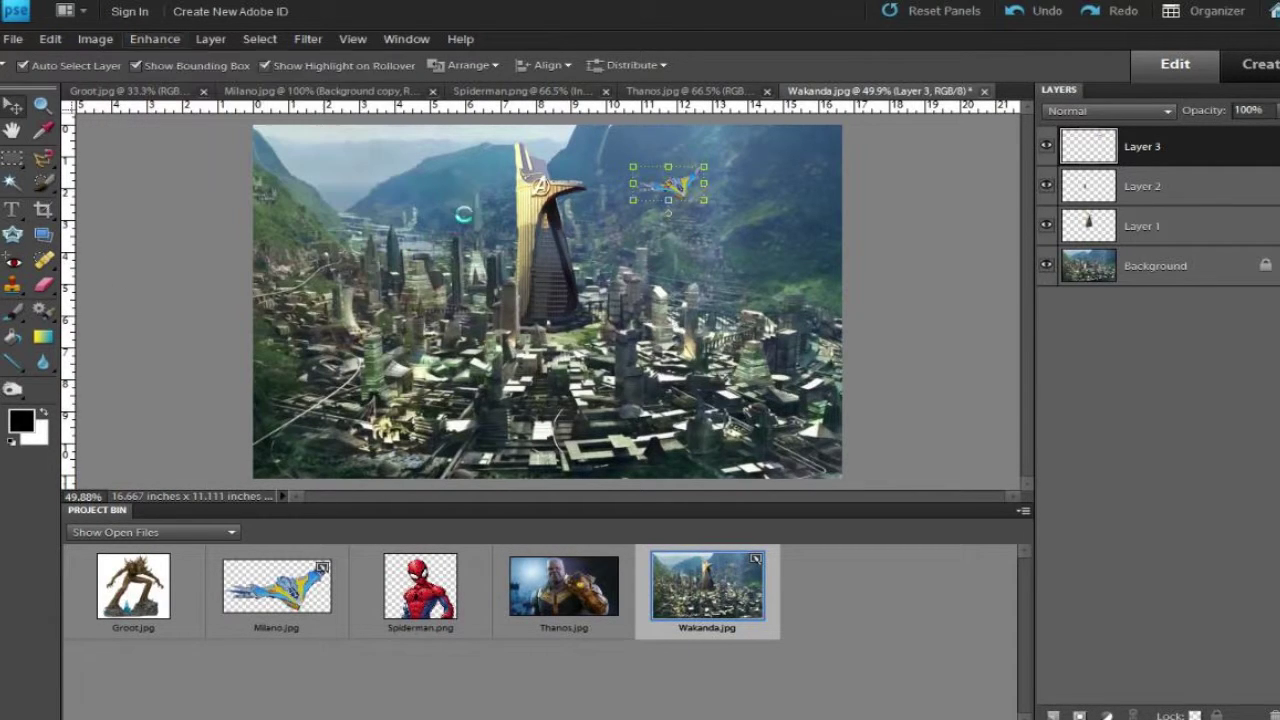
click(905, 304)
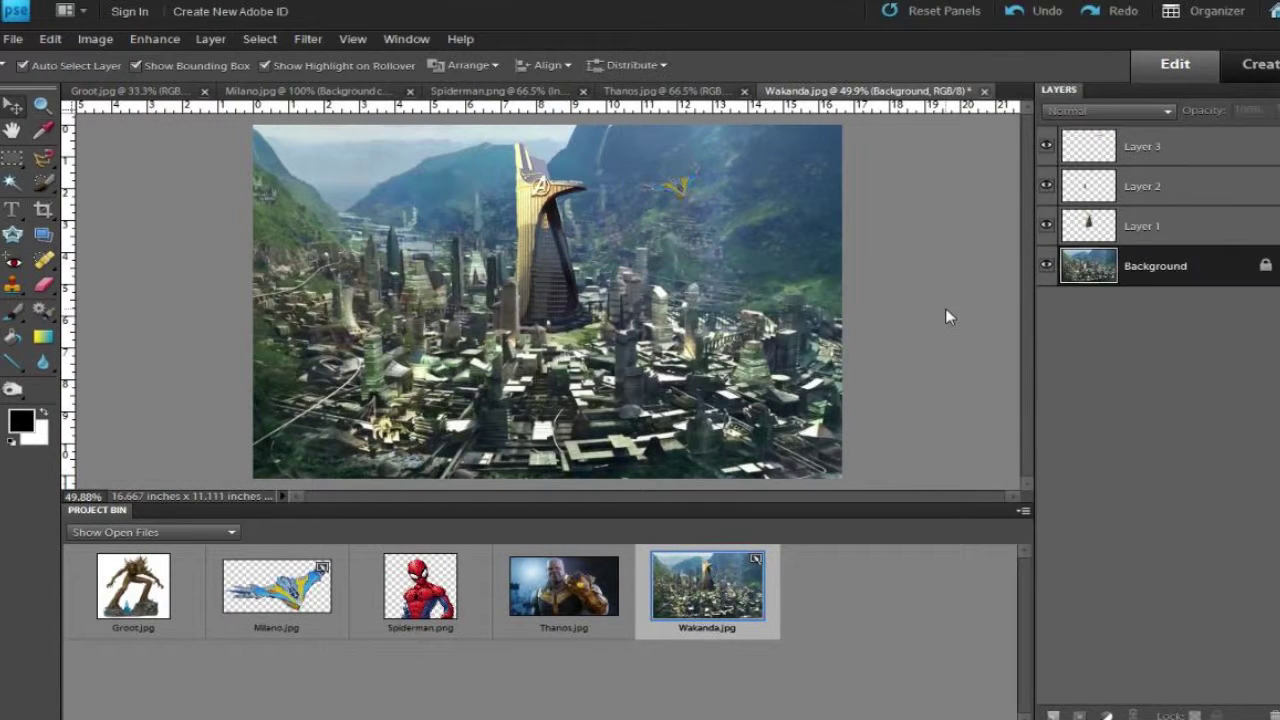
- Move the Milano spaceship to the upper-right sky and enlarge it
drag(680, 187, 768, 266)
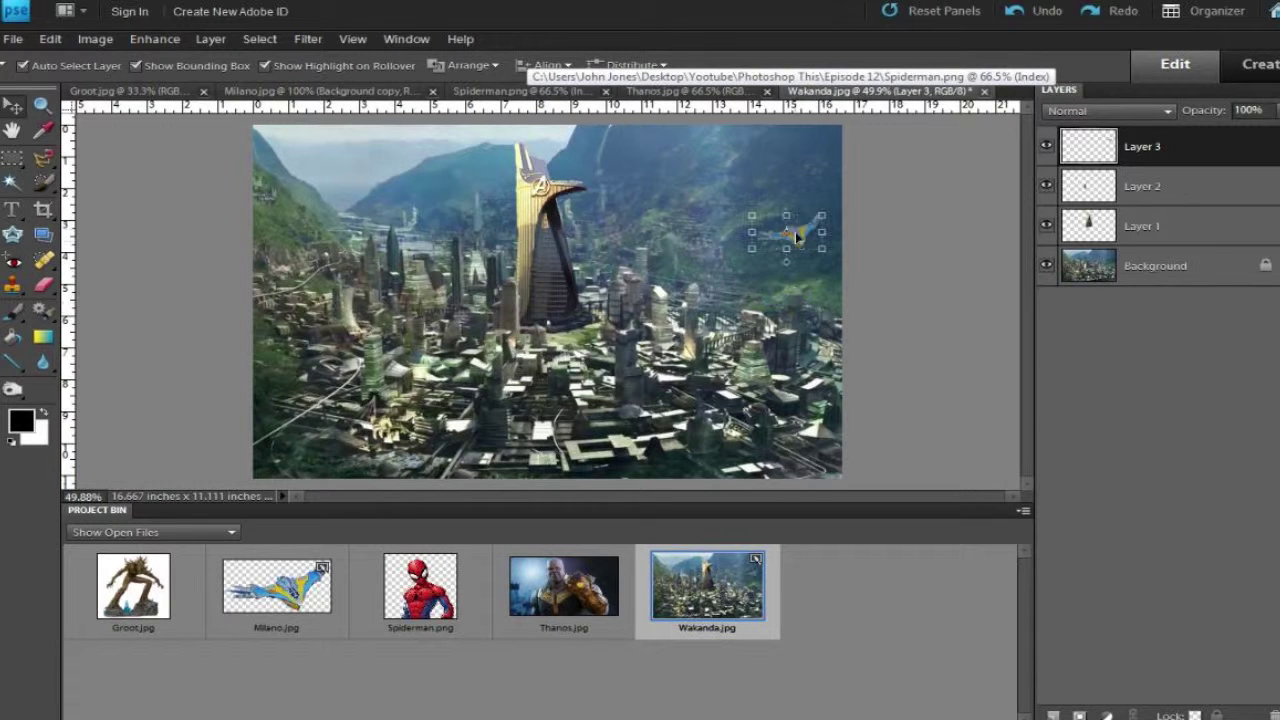
key(ctrl+z)
drag(368, 185, 775, 215)
click(857, 330)
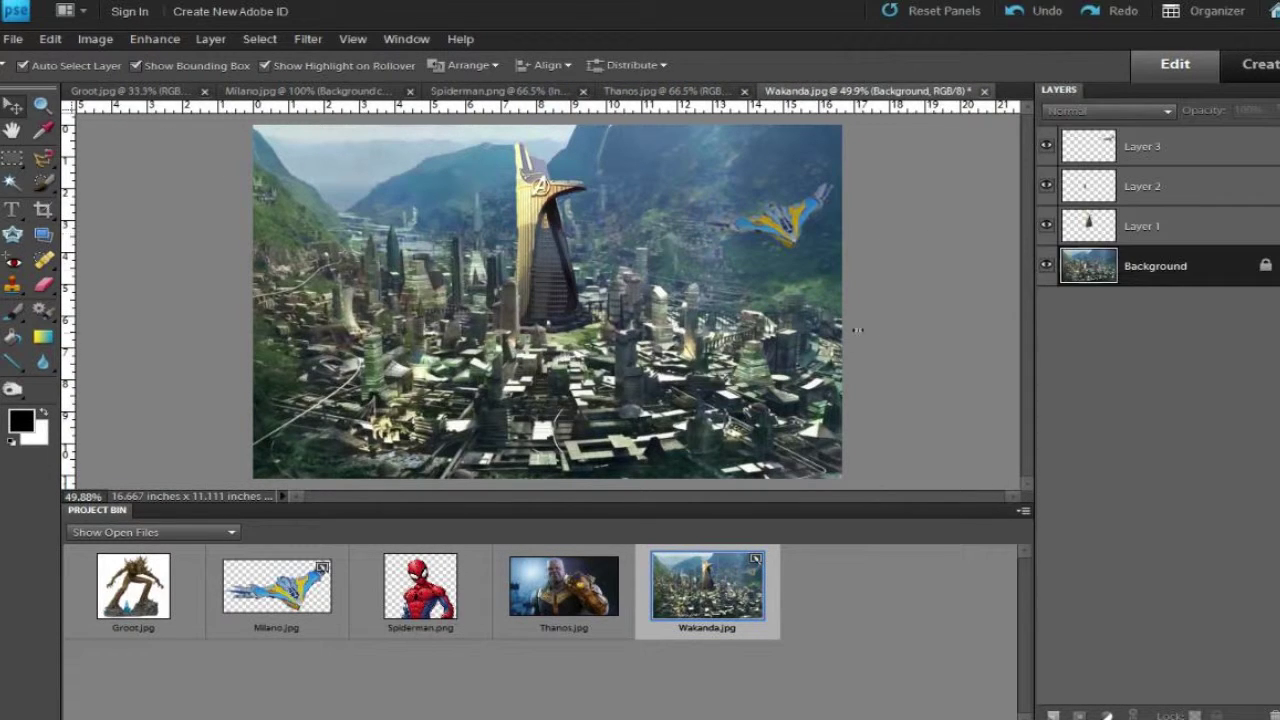
right_click(300, 605)
- Close the Milano image and trace Thanos's head with the Magnetic Lasso
click(335, 300)
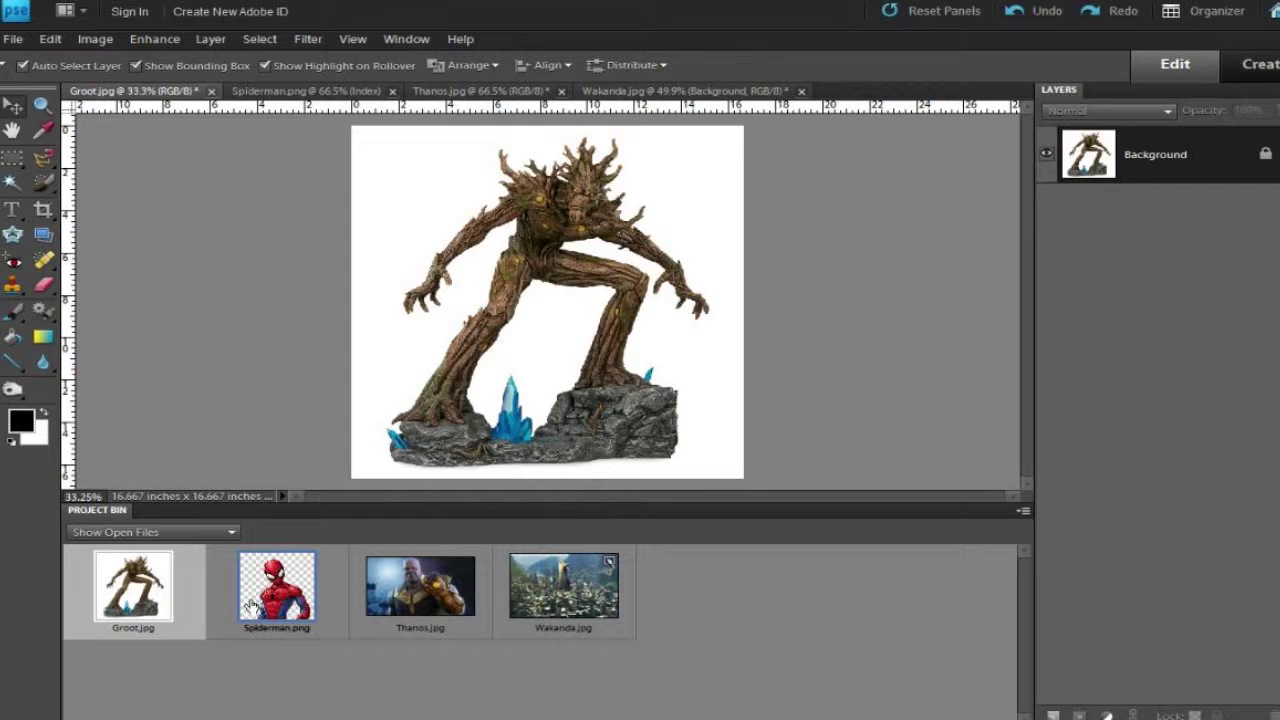
click(305, 91)
click(480, 91)
click(42, 157)
click(170, 183)
scroll(530, 115, up, 5)
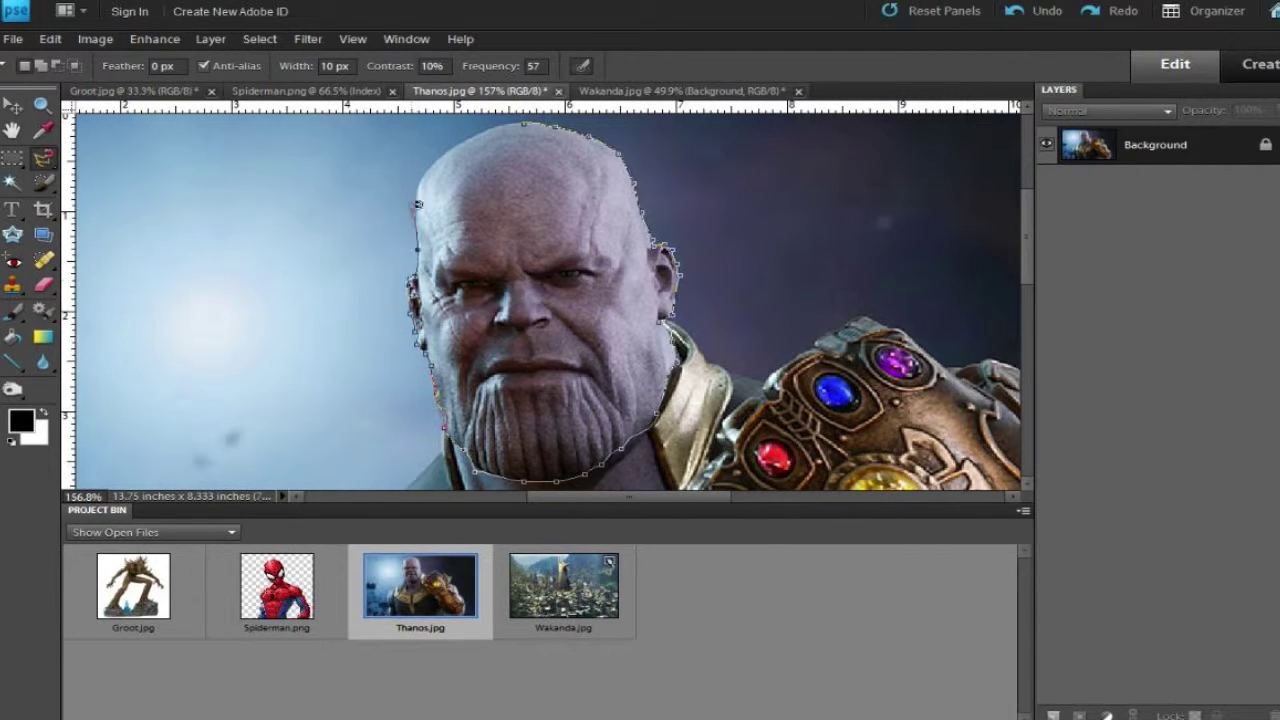
click(493, 121)
- Copy Thanos's head and paste it over Spider-Man's head in the Spiderman image
key(ctrl+c)
click(277, 588)
key(ctrl+v)
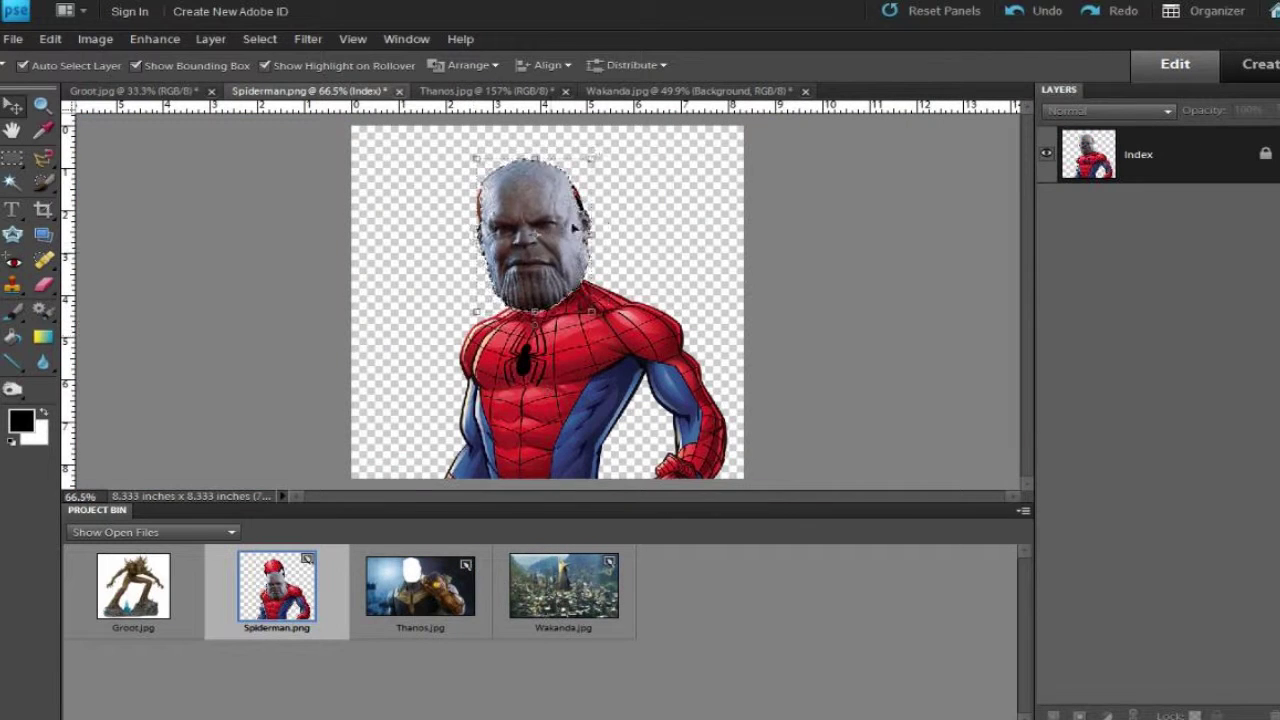
drag(512, 197, 552, 232)
- Re-paste the head, resize and tilt it to fit, then cut the whole figure
key(ctrl+z)
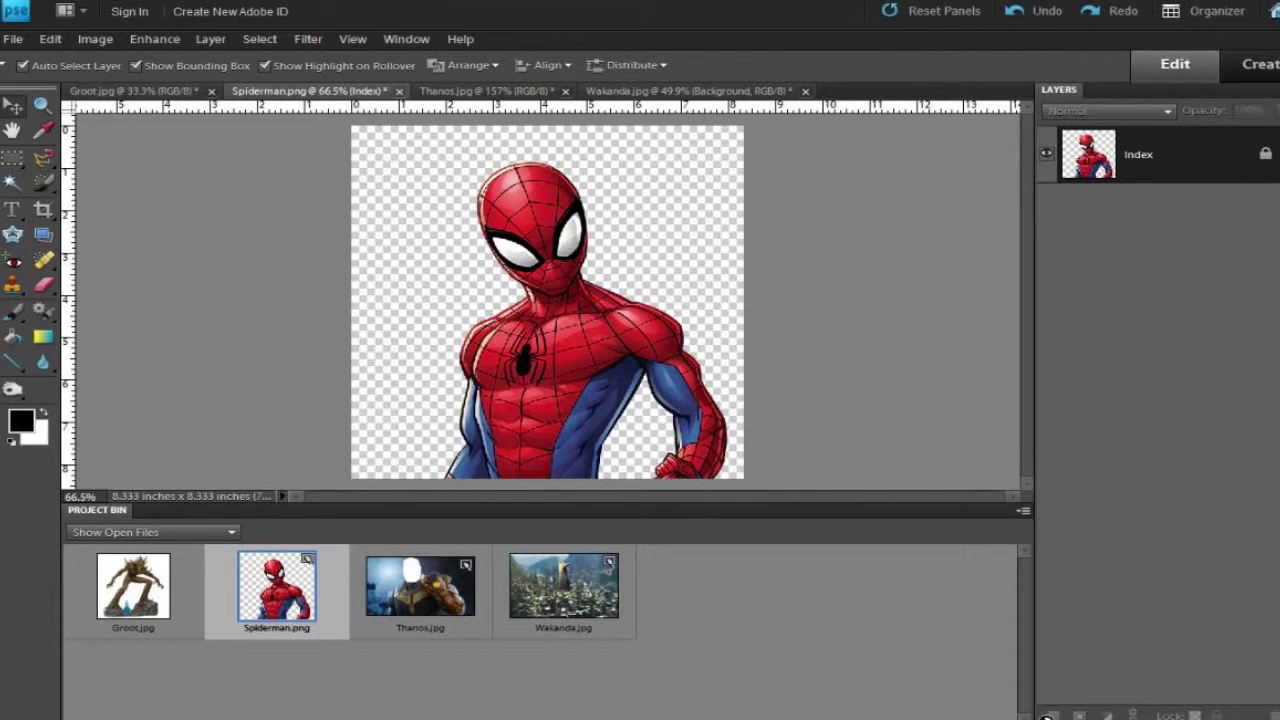
key(ctrl+v)
drag(580, 275, 558, 205)
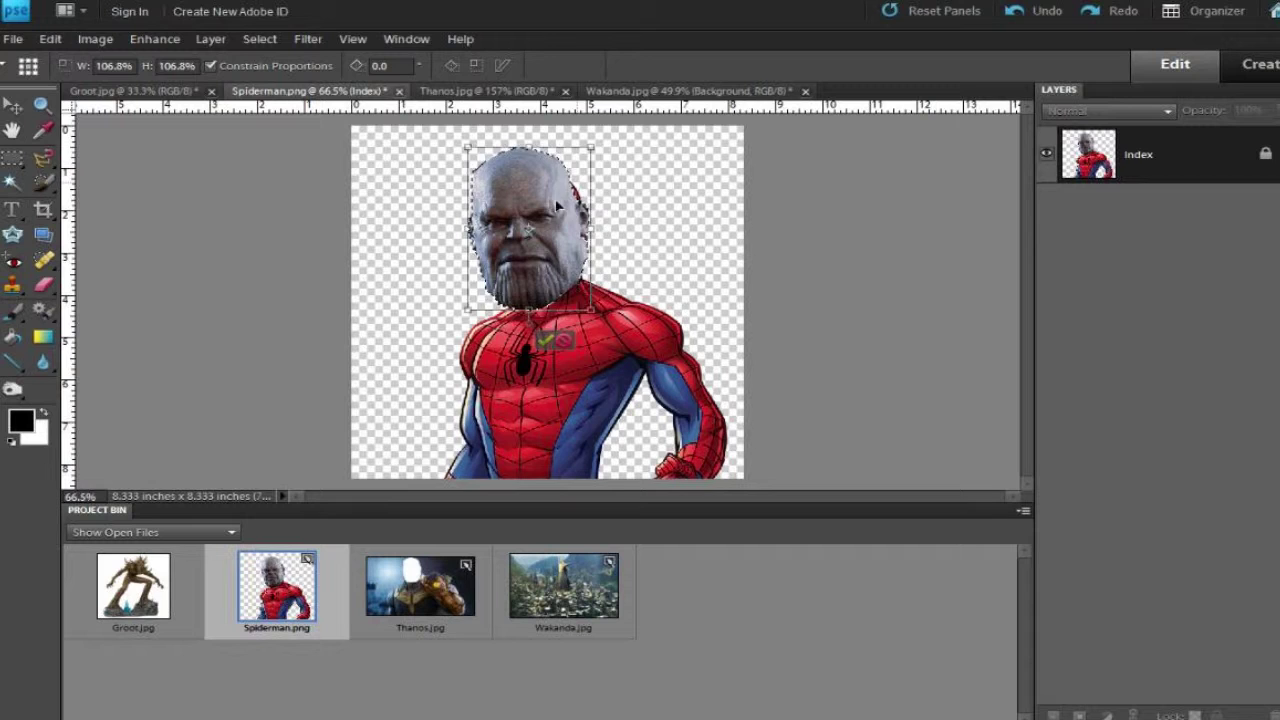
mouse_move(591, 147)
mouse_down()
mouse_move(588, 175)
mouse_move(607, 135)
mouse_up()
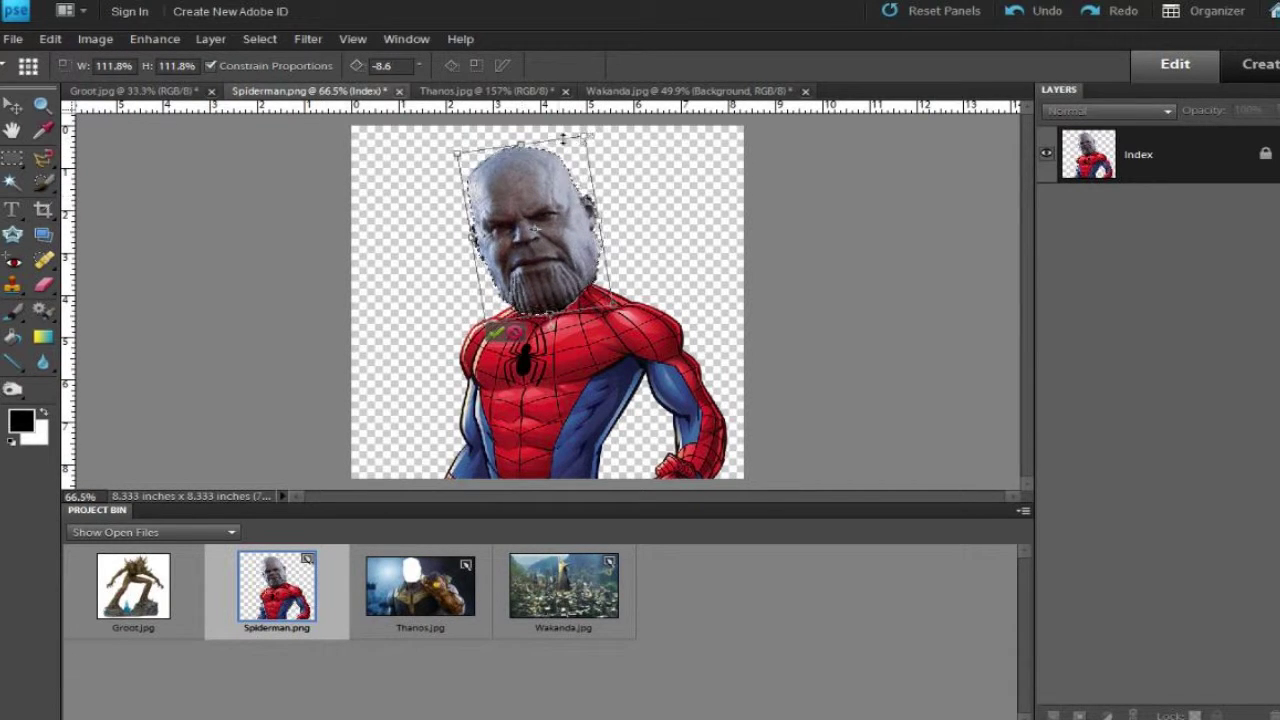
key(Return)
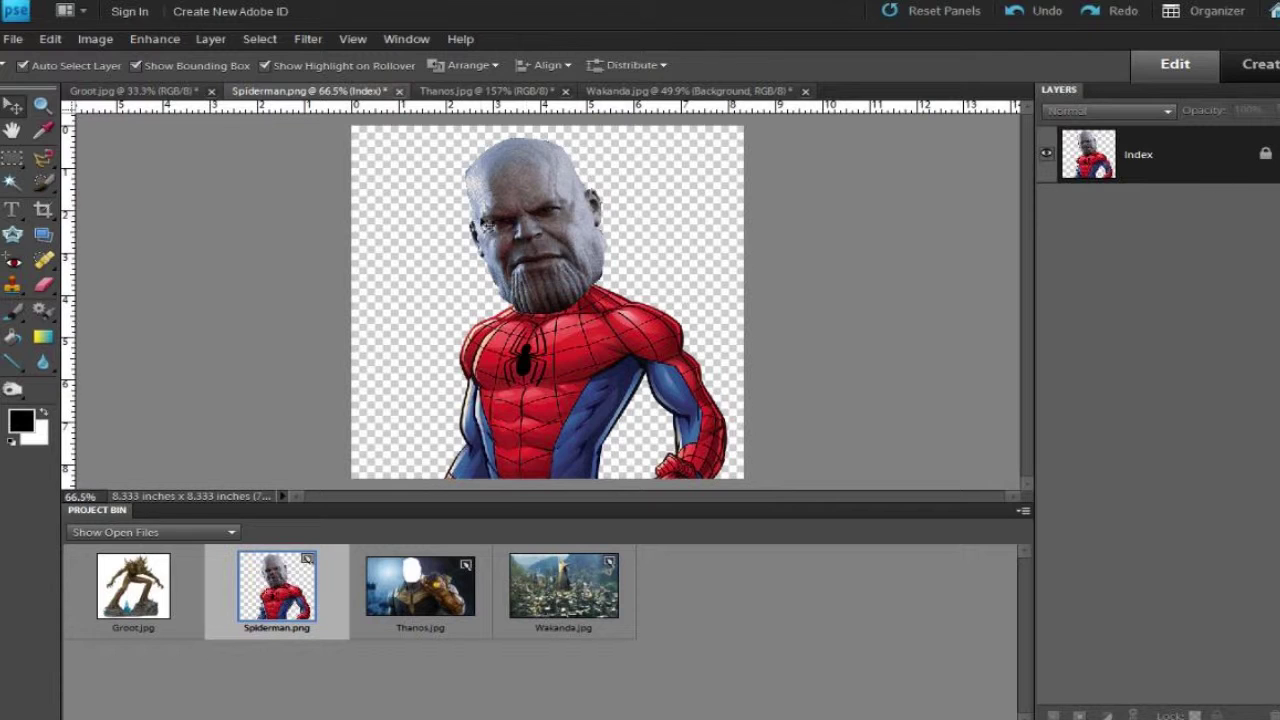
key(ctrl+a)
key(ctrl+x)
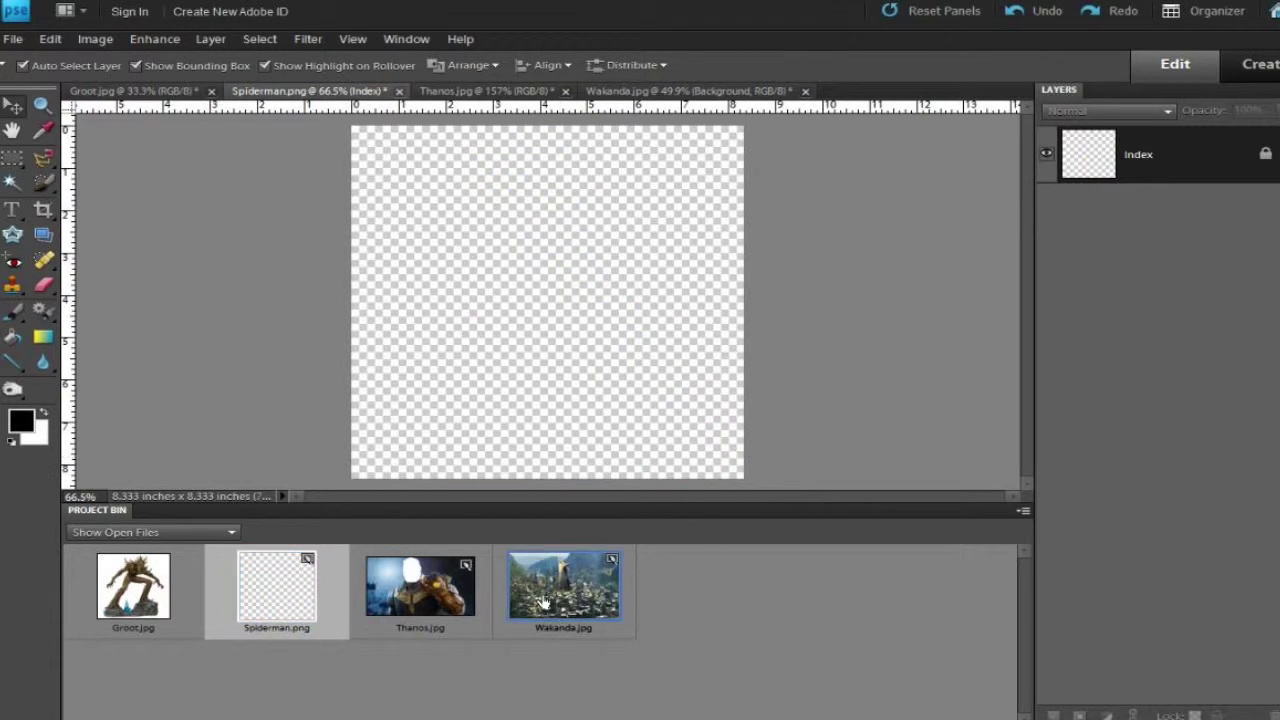
- Paste the Thanos-headed Spider-Man into Wakanda and move it to the left
click(563, 588)
key(ctrl+v)
drag(500, 314, 415, 290)
key(ctrl+shift+e)
- Trace one of Groot's hands with the Magnetic Lasso in the Groot image
click(133, 586)
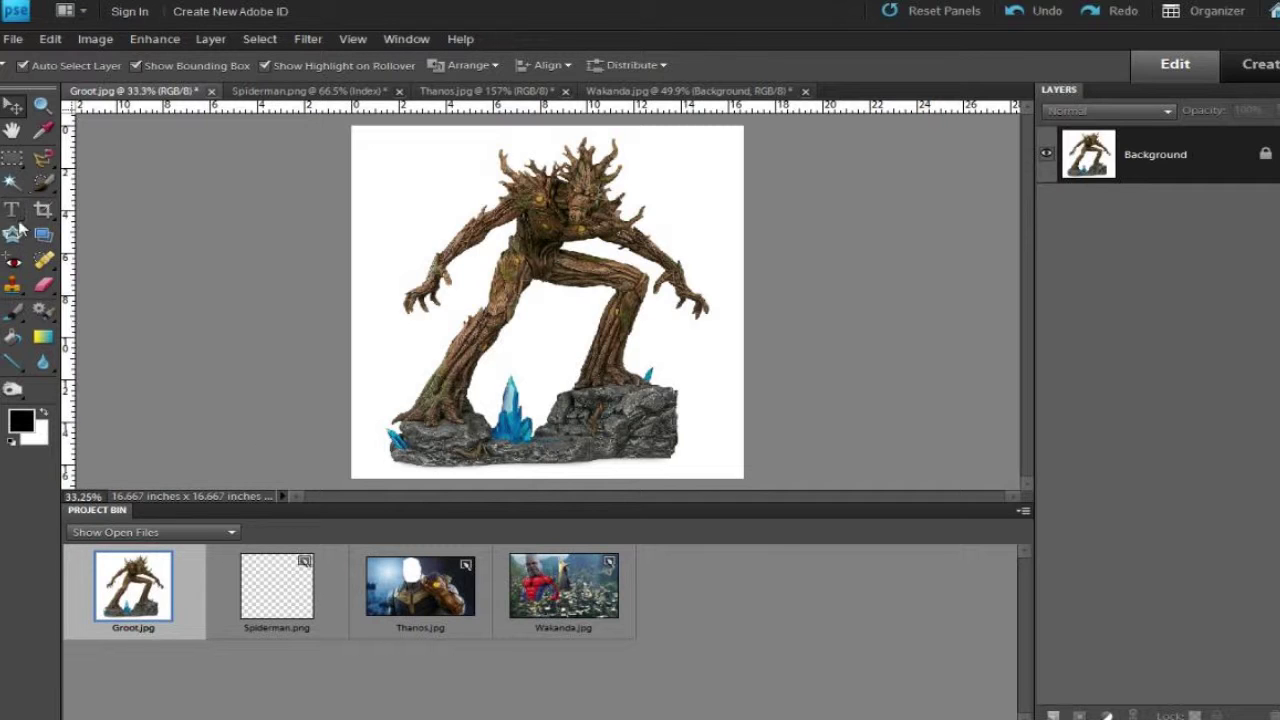
click(43, 157)
scroll(690, 270, up, 5)
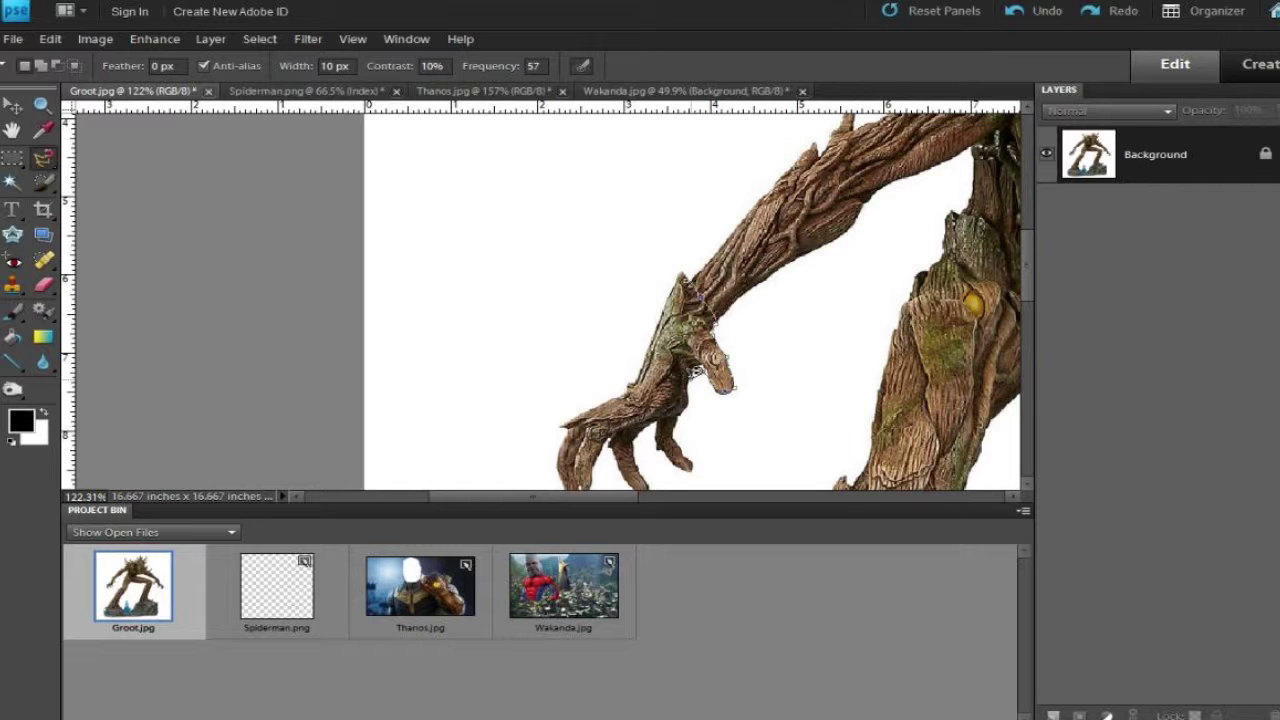
scroll(648, 458, down, 1)
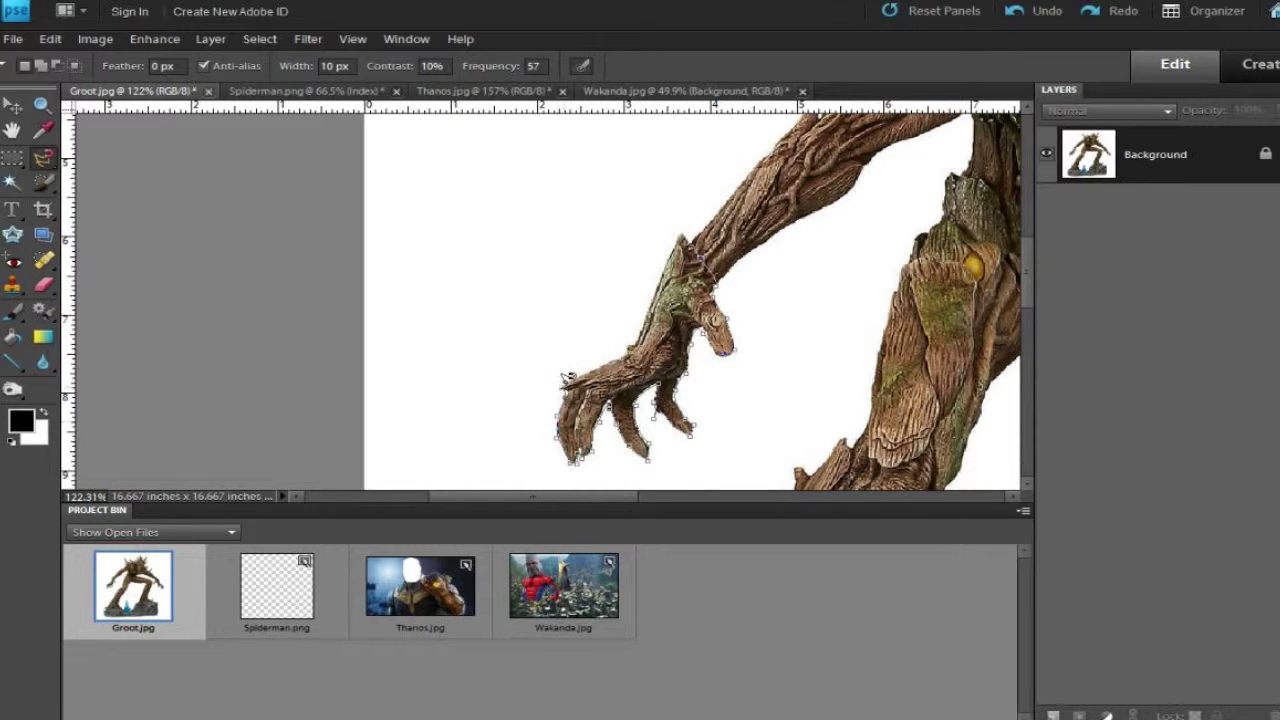
click(685, 226)
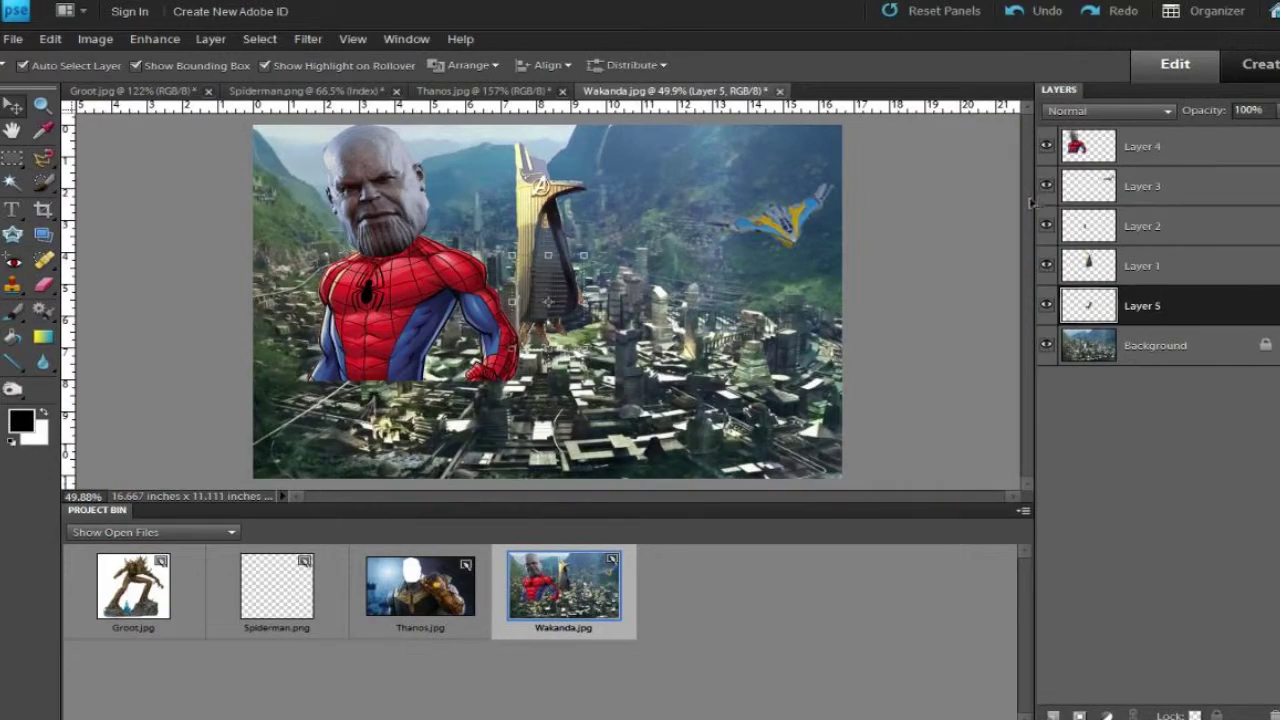
- Position the Groot hand below Spider-Man's left side, stretched wider and rotated
drag(305, 400, 318, 384)
scroll(318, 384, up, 5)
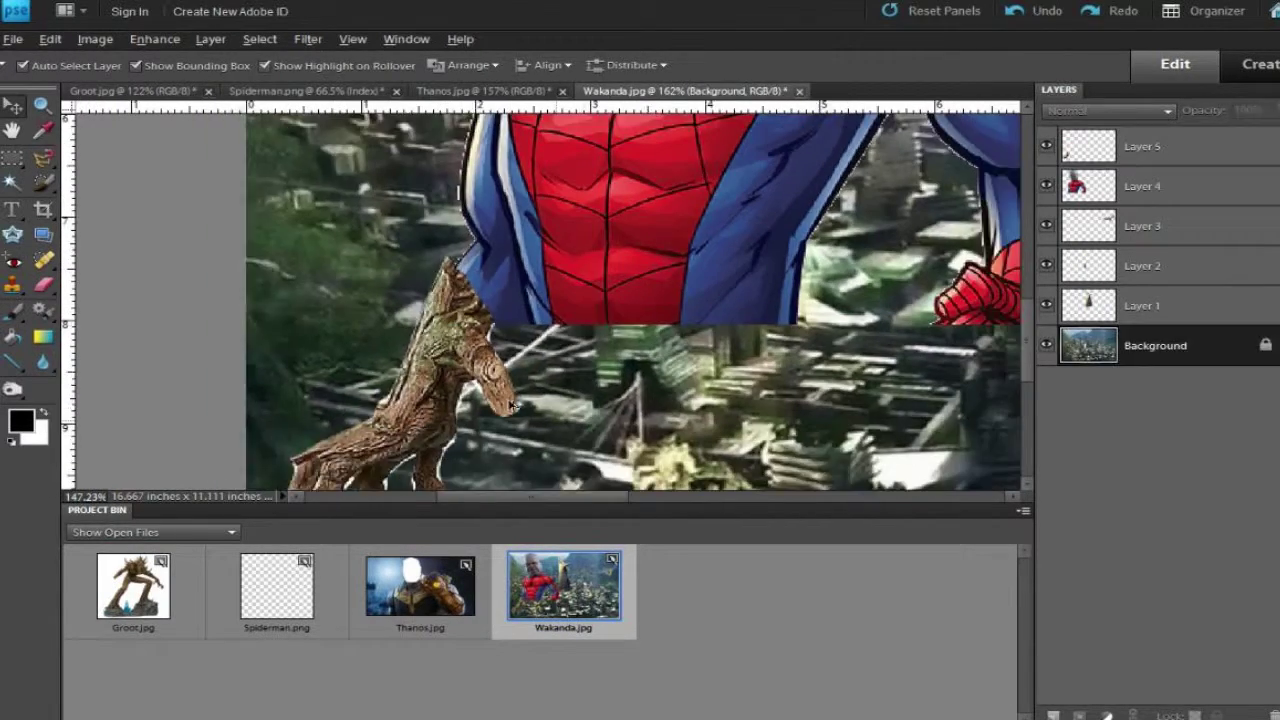
drag(520, 428, 527, 428)
drag(535, 318, 548, 300)
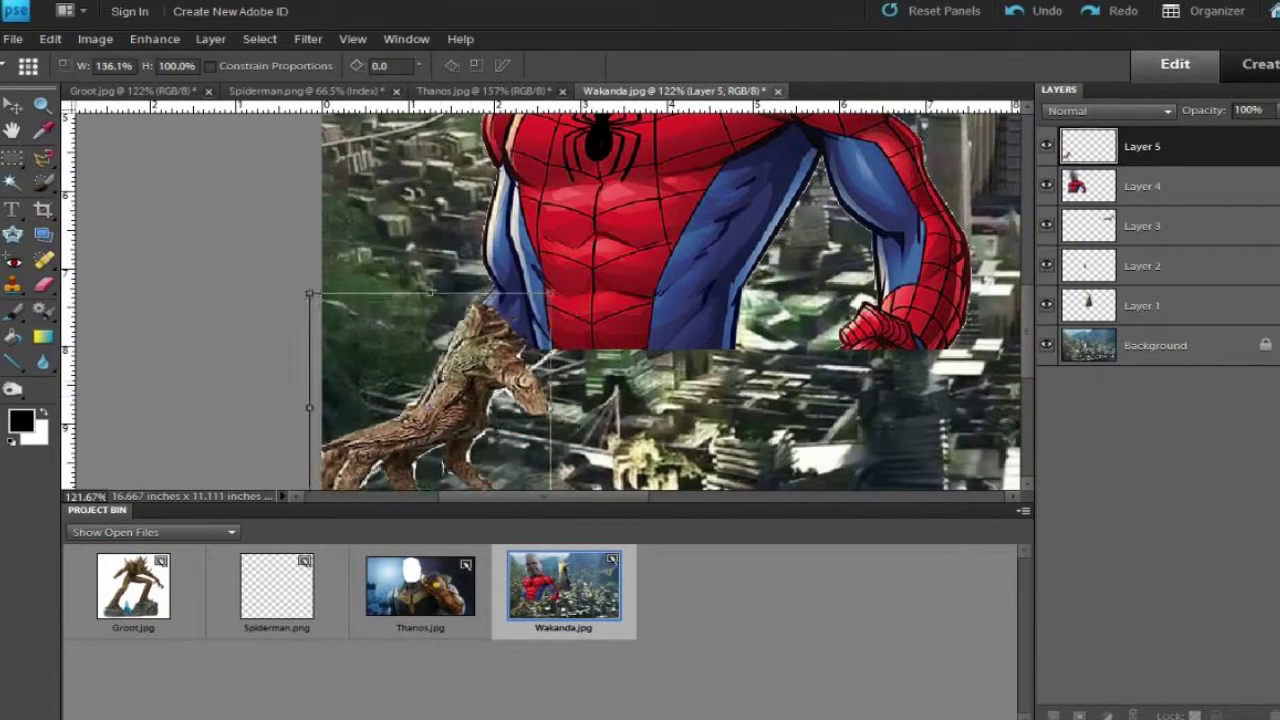
- Duplicate Groot's Background layer, delete the original, and clear the white area to transparency
double_click(168, 604)
key(w)
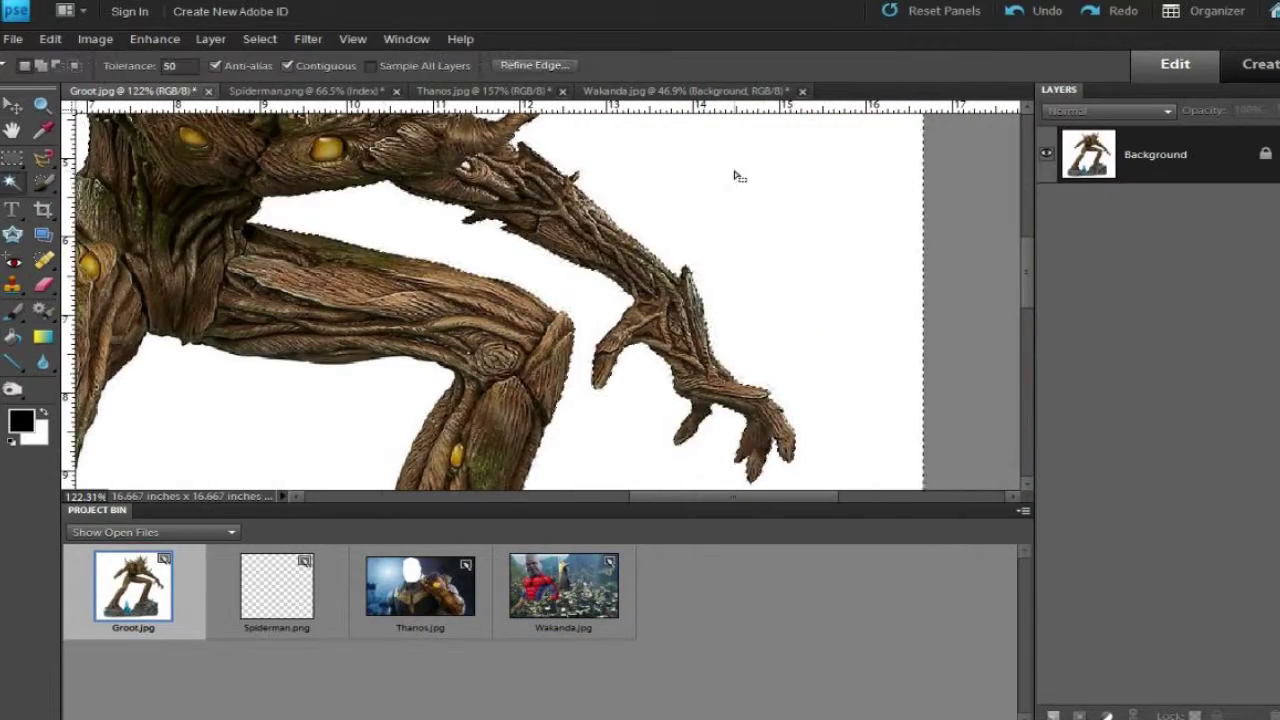
right_click(1180, 157)
click(1255, 190)
right_click(1155, 240)
click(1220, 292)
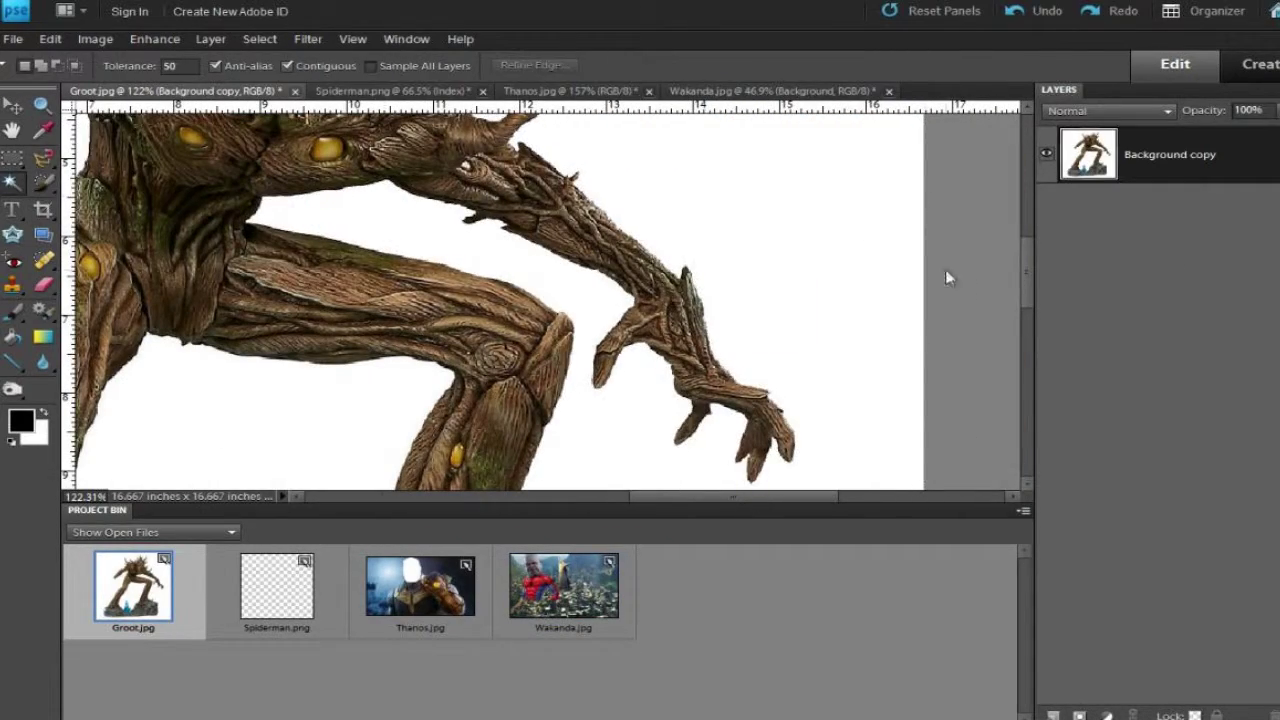
key(Delete)
key(m)
- Cut Groot's other hand into Wakanda, flipped and enlarged under Spider-Man's right arm
click(45, 160)
scroll(646, 166, up, 2)
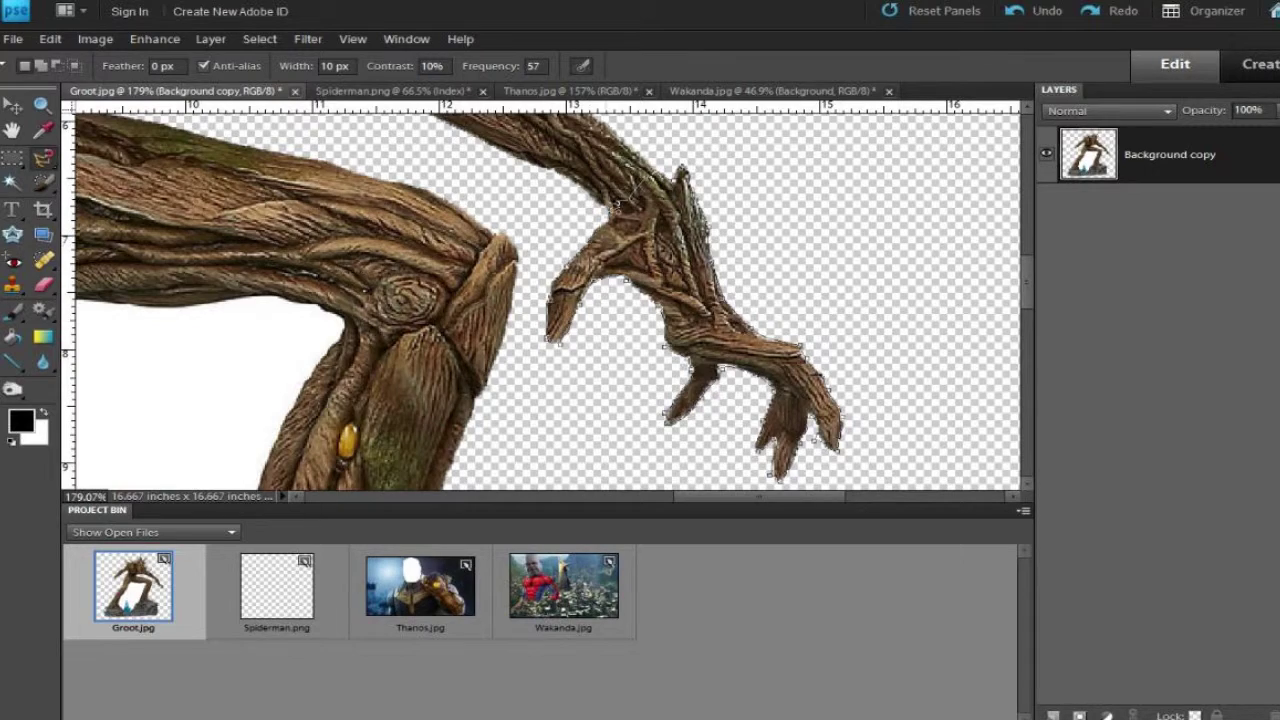
key(ctrl+x)
double_click(564, 586)
key(ctrl+v)
key(v)
drag(1140, 345, 1140, 150)
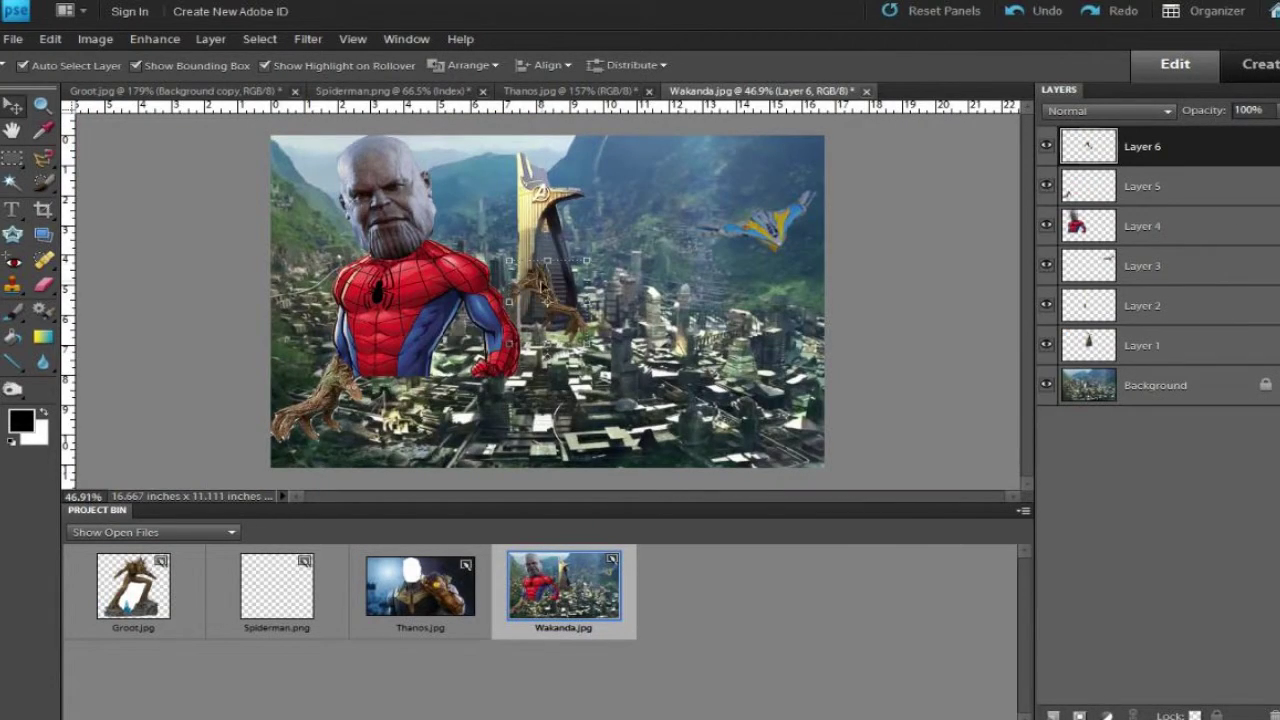
scroll(543, 287, up, 5)
drag(300, 380, 490, 350)
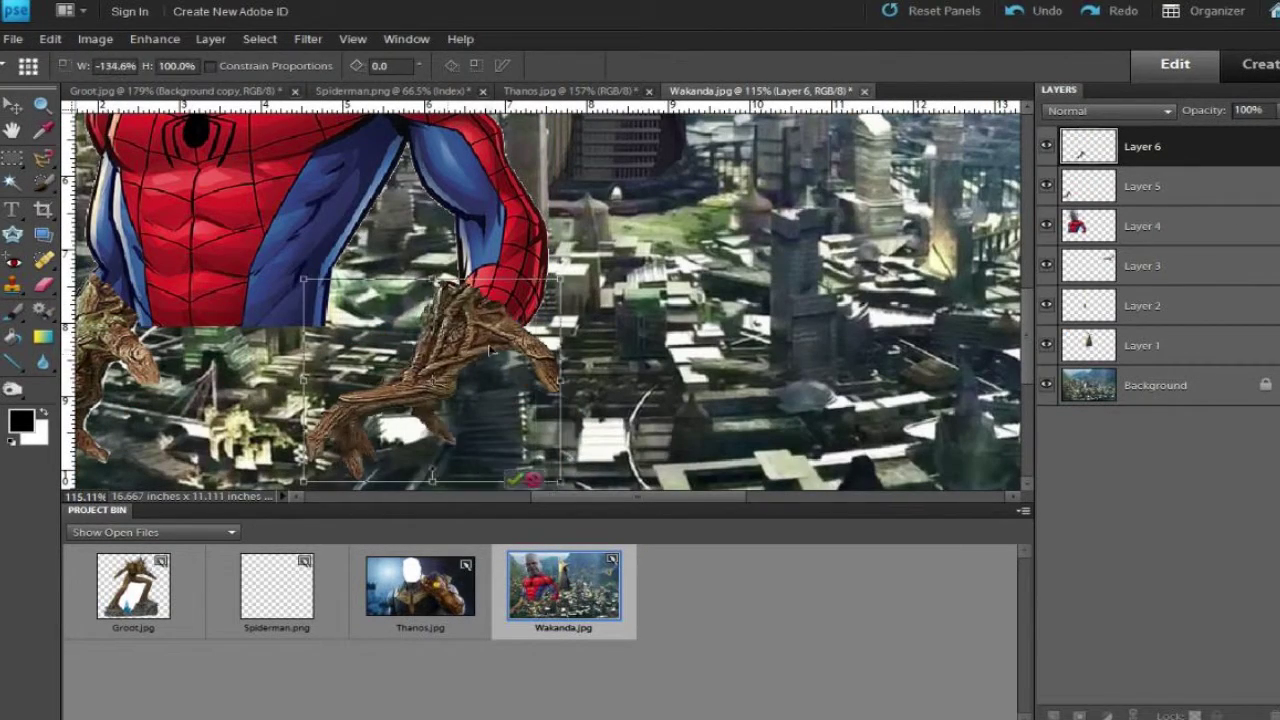
key(Return)
- Select and delete the rock base beneath Groot
scroll(480, 400, down, 4)
key(ctrl+Tab)
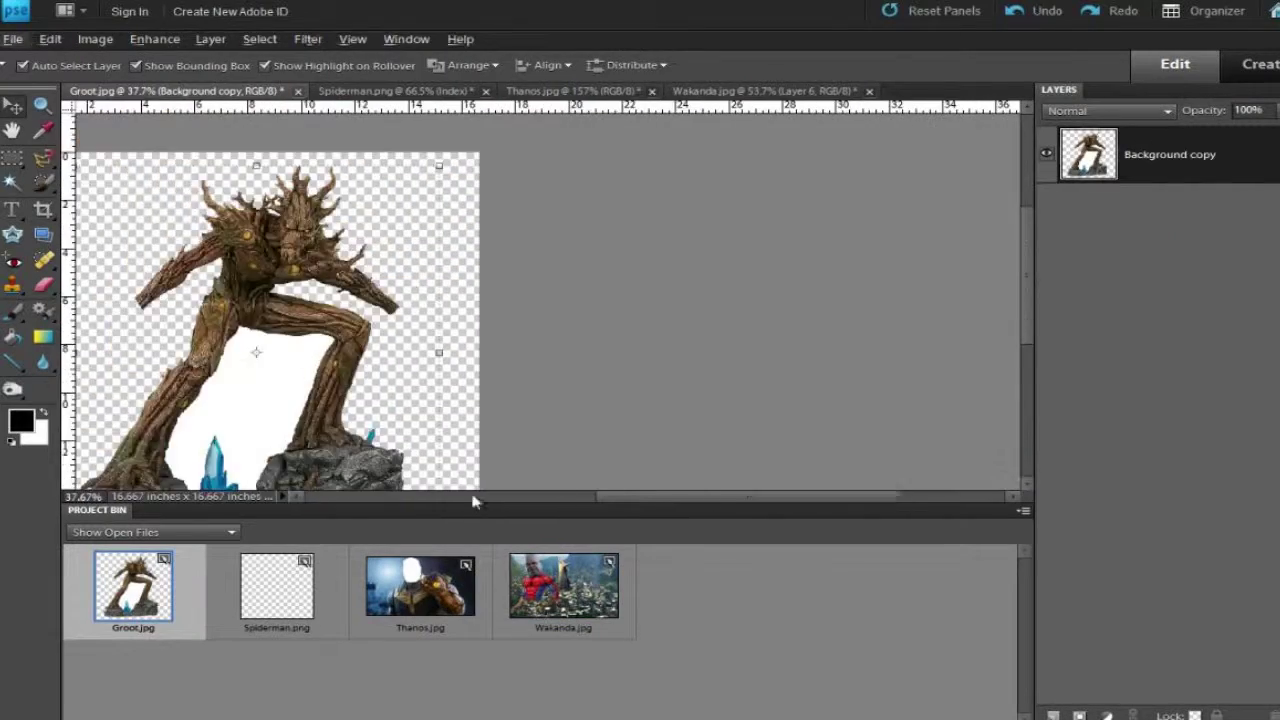
key(a)
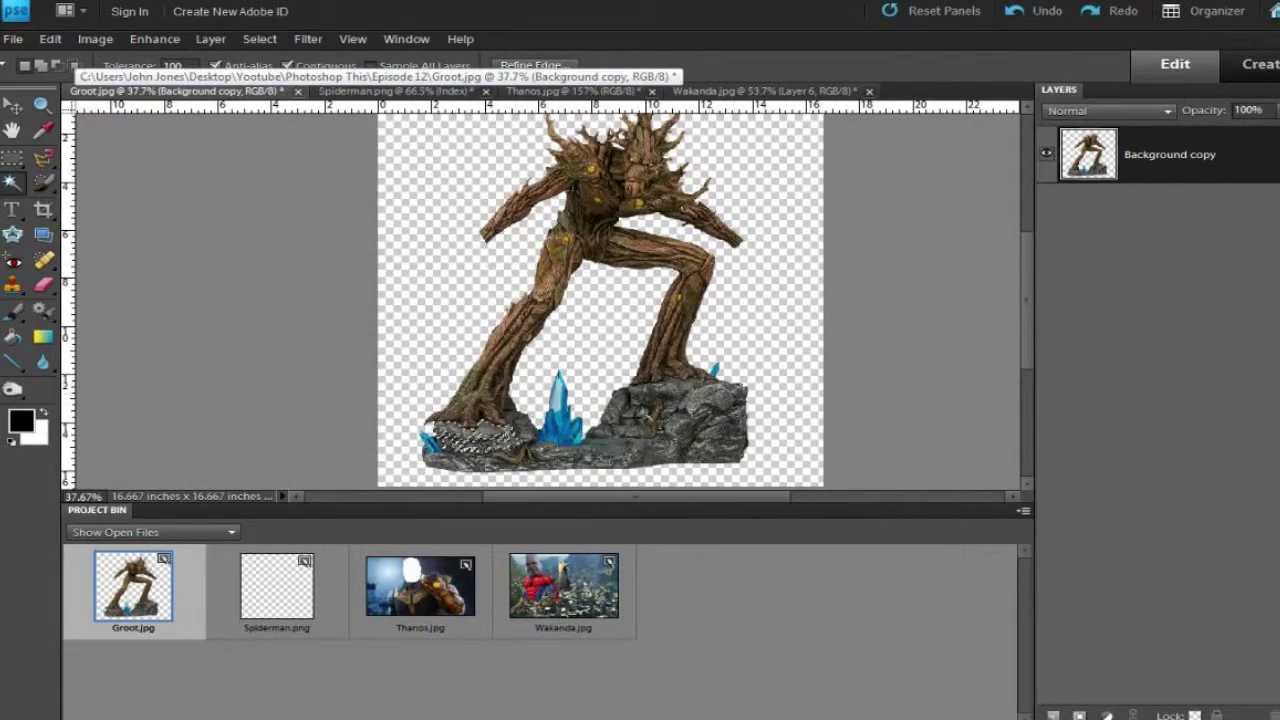
click(470, 440)
key(Delete)
key(v)
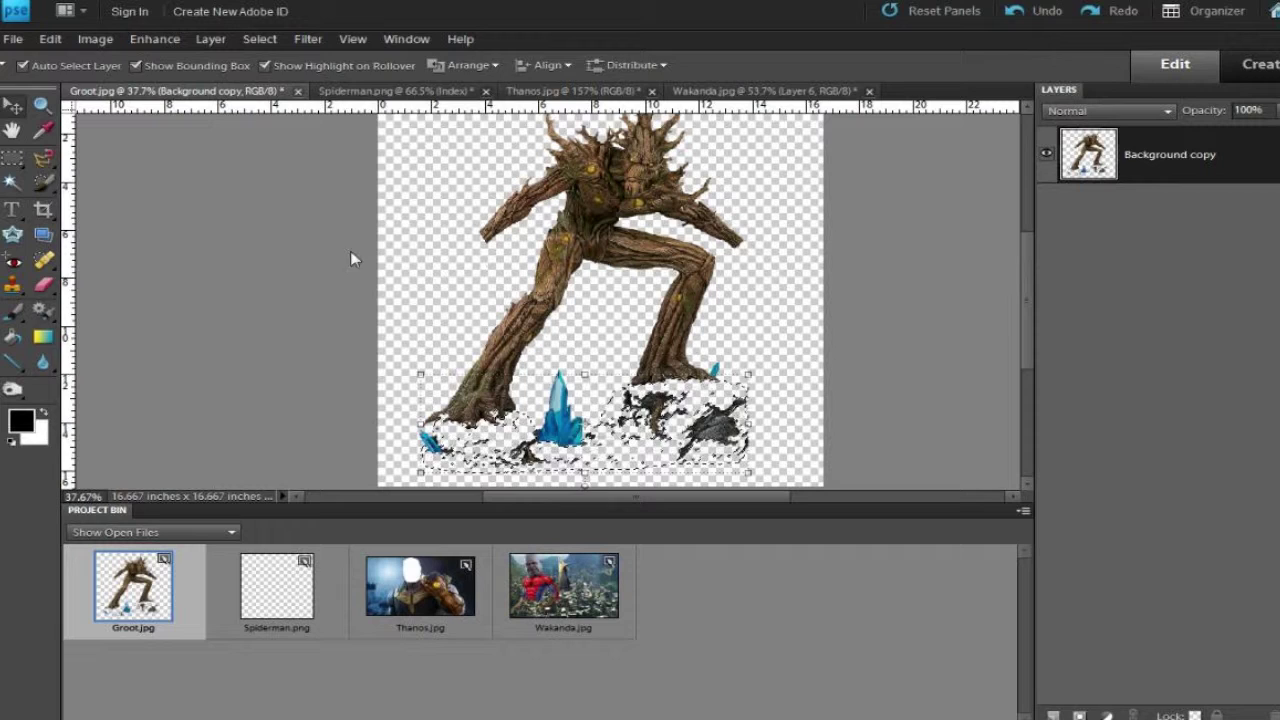
key(ctrl+d)
- Erase leftover rock fragments, then copy Groot's legs and paste them into Wakanda
key(e)
mouse_move(560, 420)
mouse_down()
mouse_move(686, 414)
mouse_move(763, 380)
mouse_up()
drag(660, 420, 458, 462)
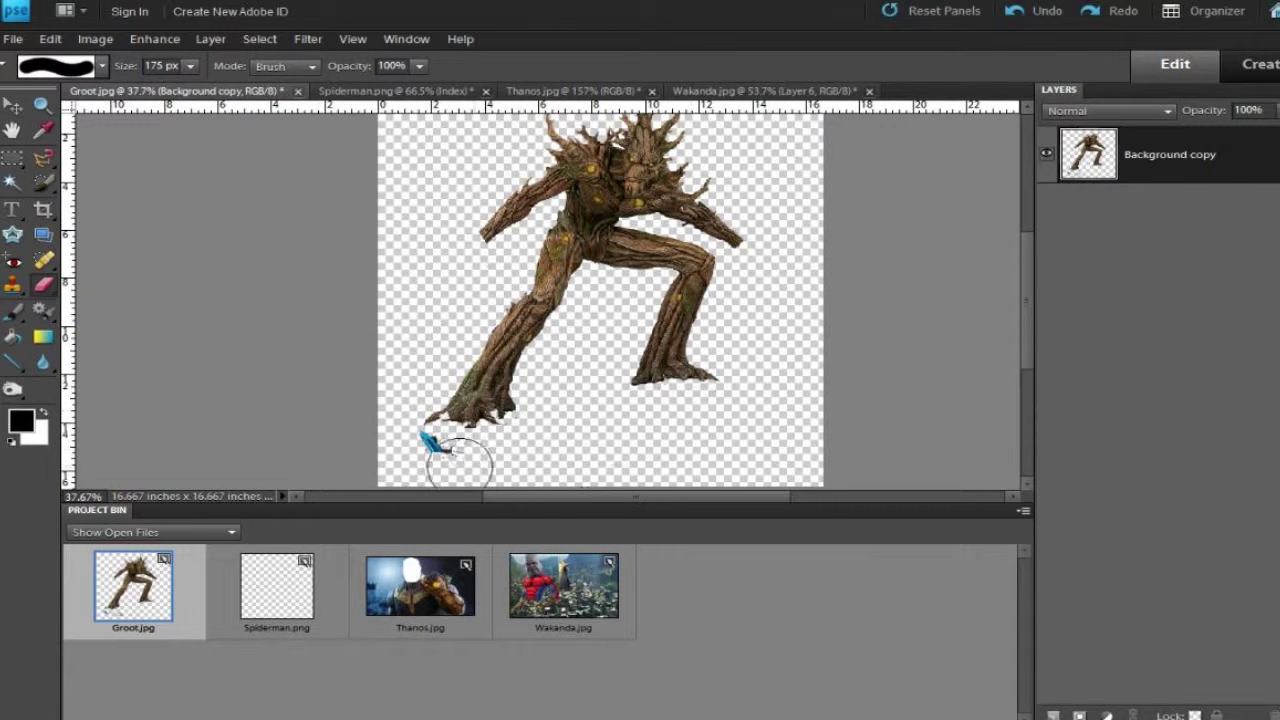
click(14, 160)
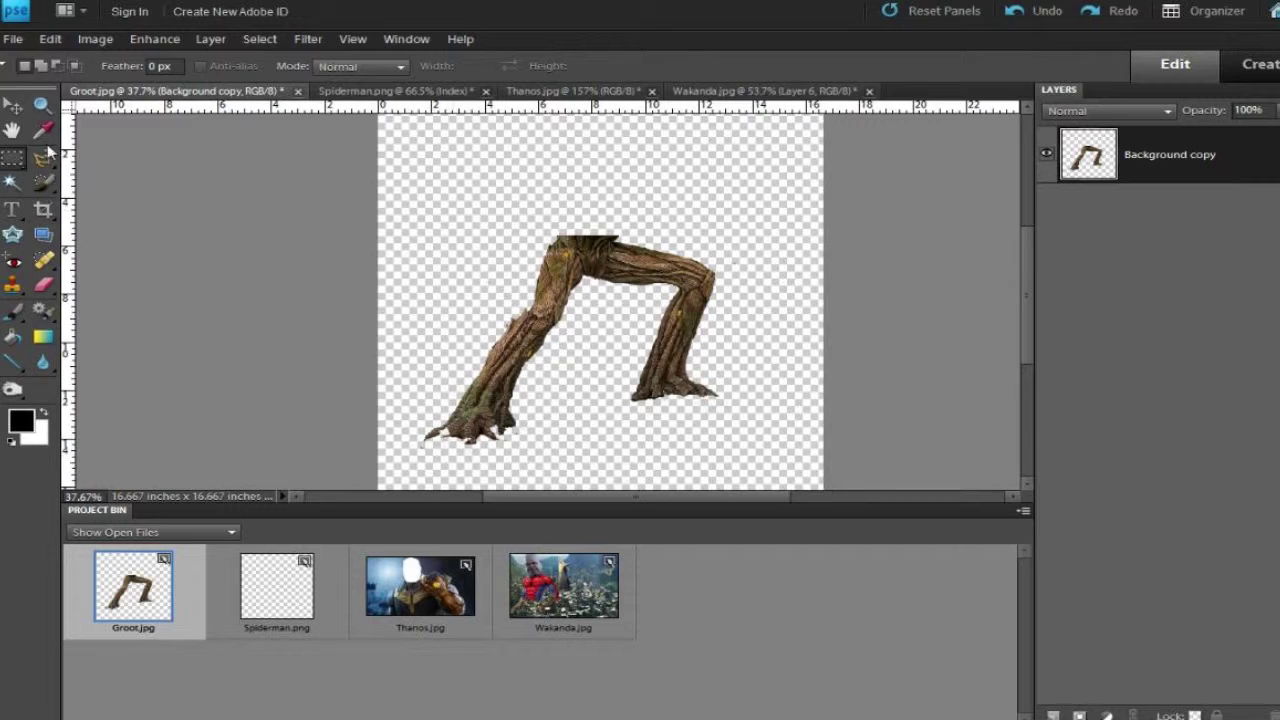
key(v)
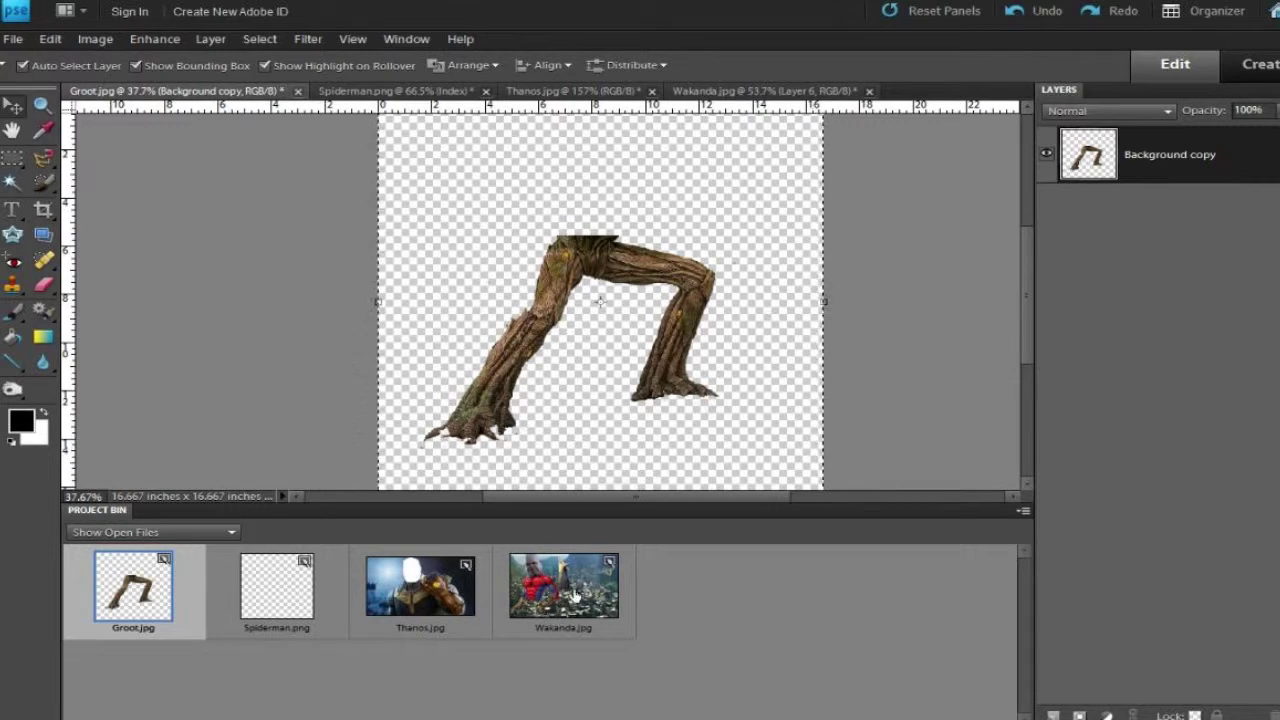
key(ctrl+Tab)
key(ctrl+v)
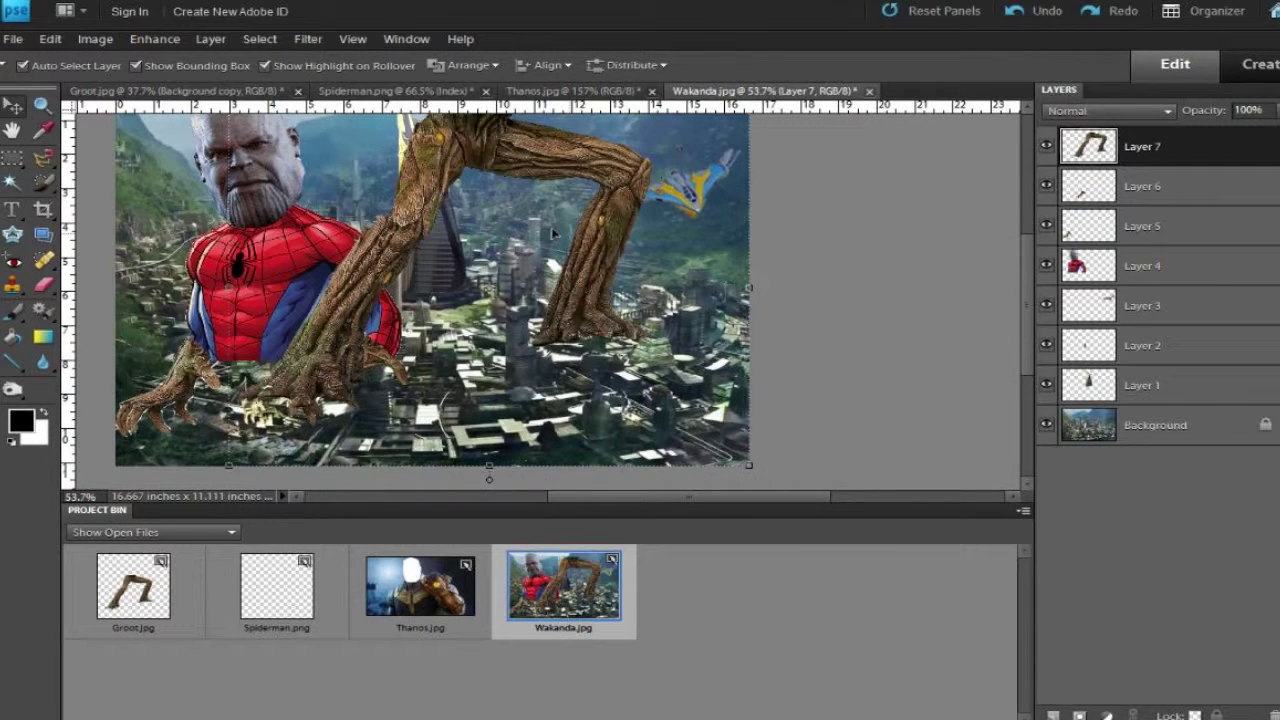
- Flip and scale the Groot legs under Spider-Man's torso and reorder Layer 7
mouse_move(810, 440)
mouse_down()
mouse_move(248, 377)
mouse_move(405, 460)
mouse_up()
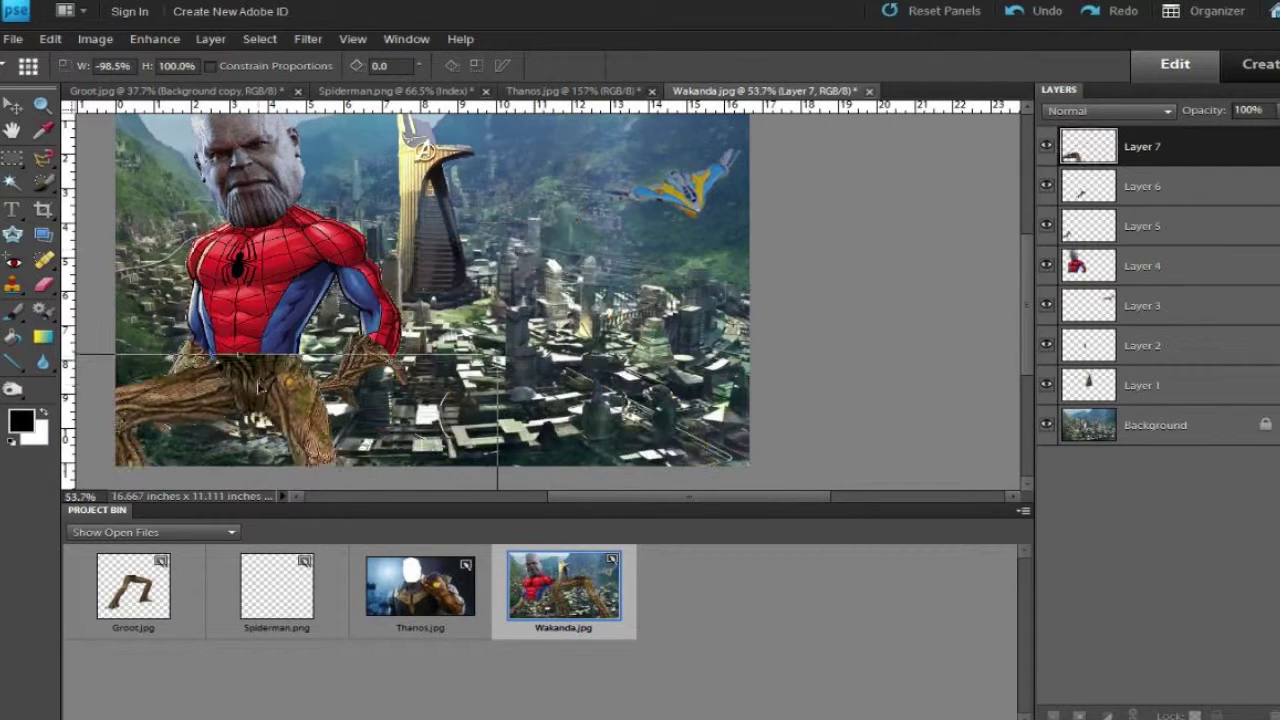
key(Return)
drag(1088, 146, 1088, 266)
drag(1088, 186, 1088, 146)
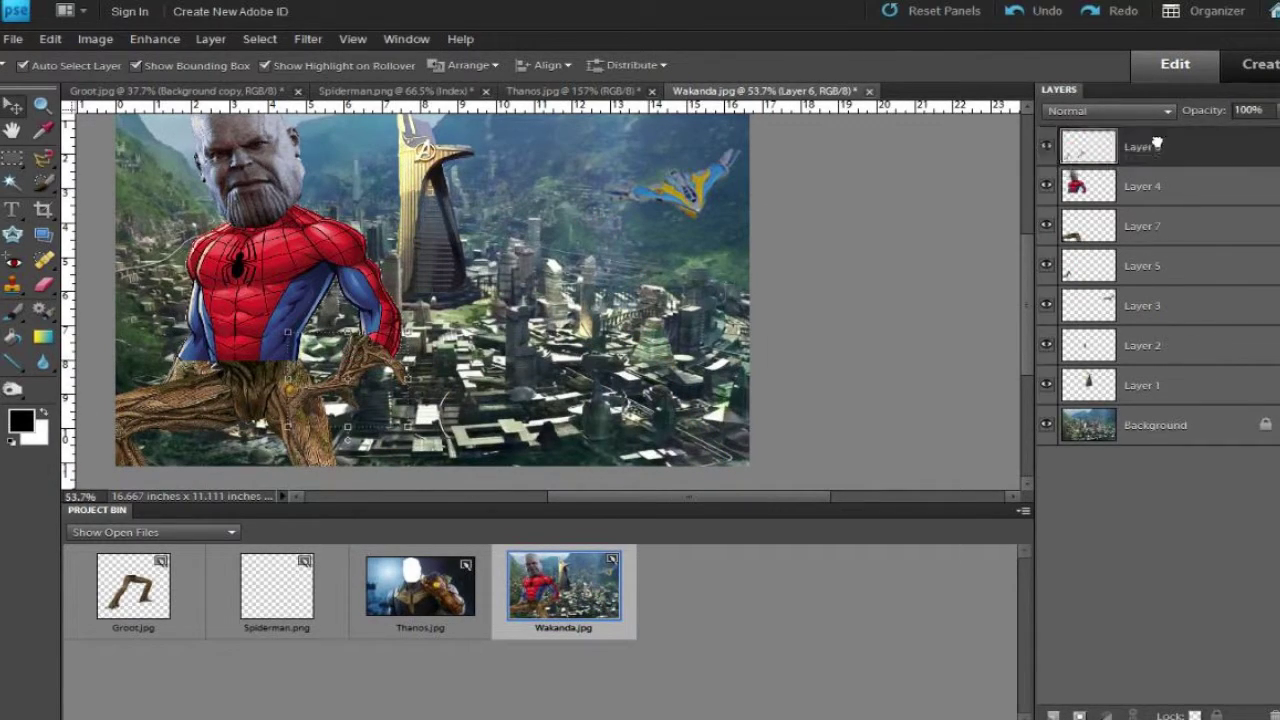
click(1155, 425)
scroll(493, 383, up, 2)
drag(1088, 266, 1088, 226)
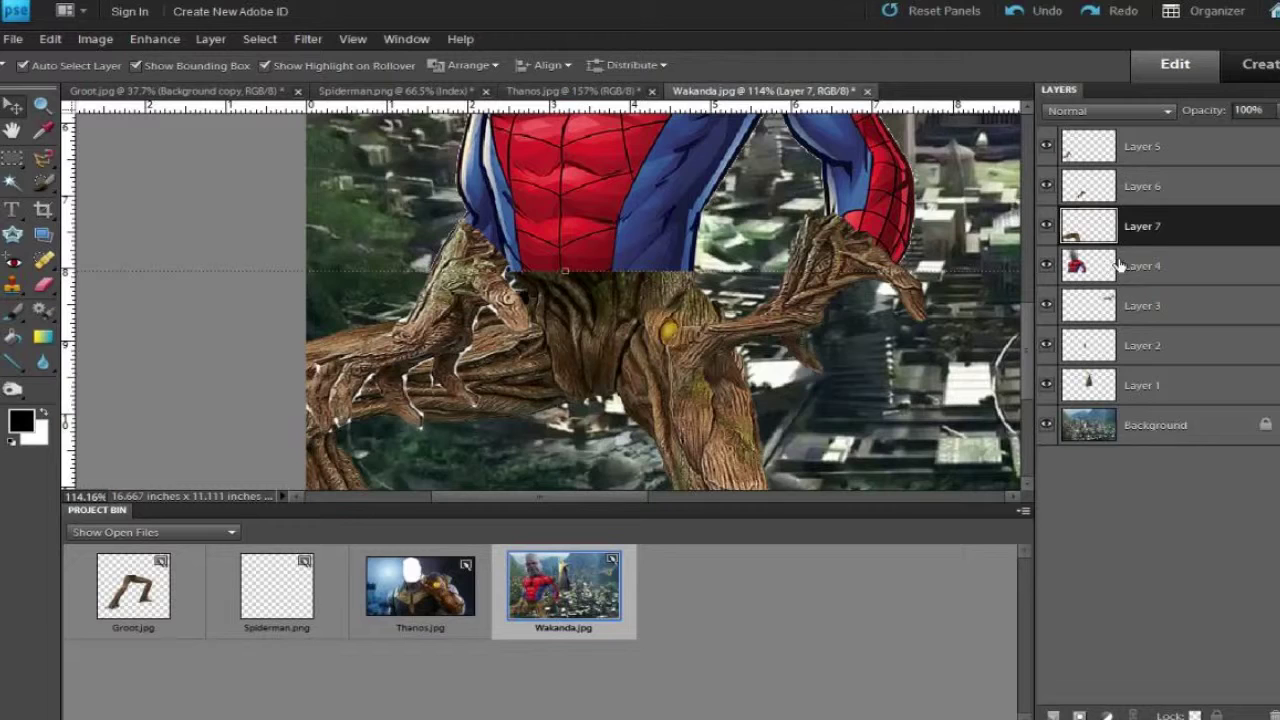
click(1155, 425)
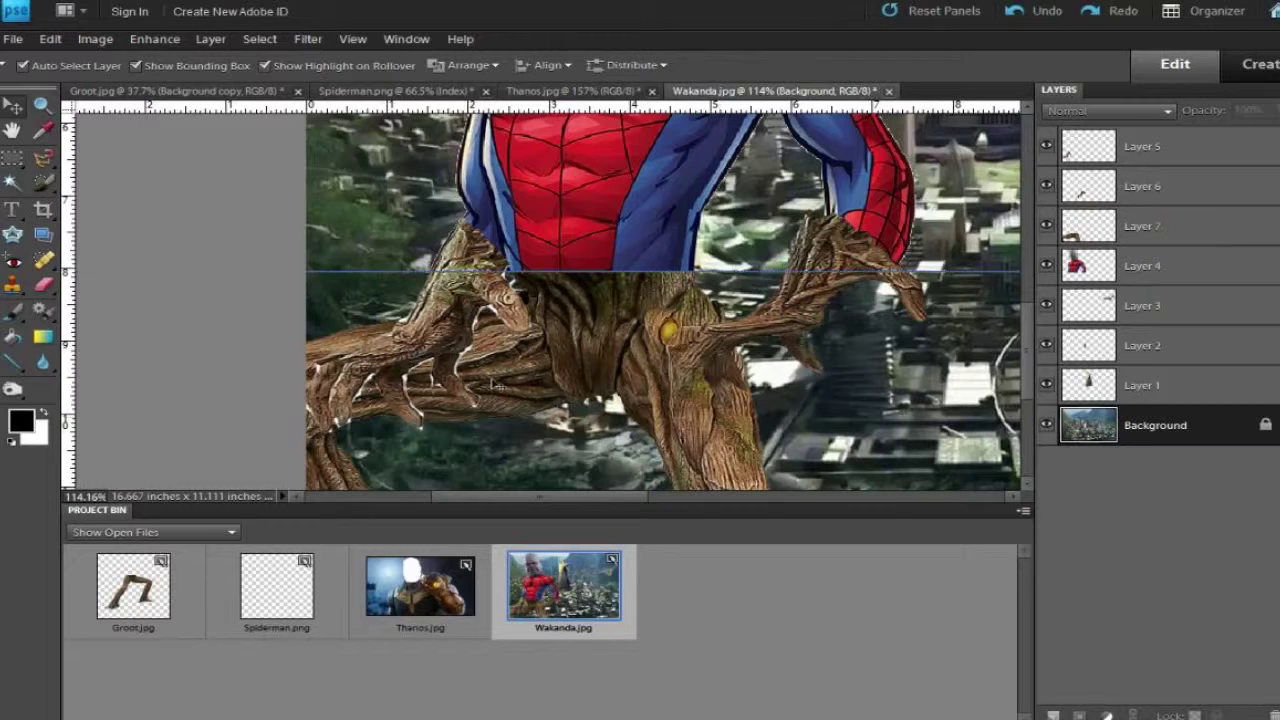
- Switch to the Healing Brush and merge Layer 7 and Layer 4 into one layer
click(43, 262)
click(150, 286)
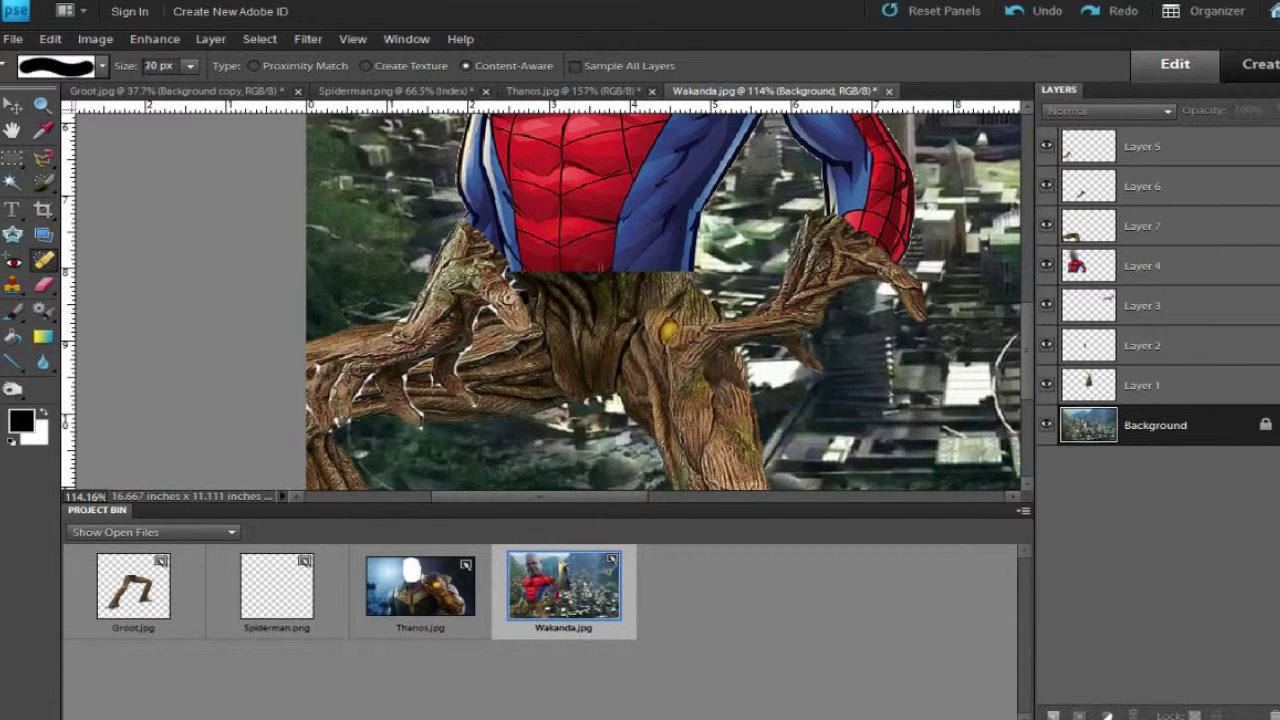
click(1140, 265)
click(1140, 226)
ctrl+click(1120, 262)
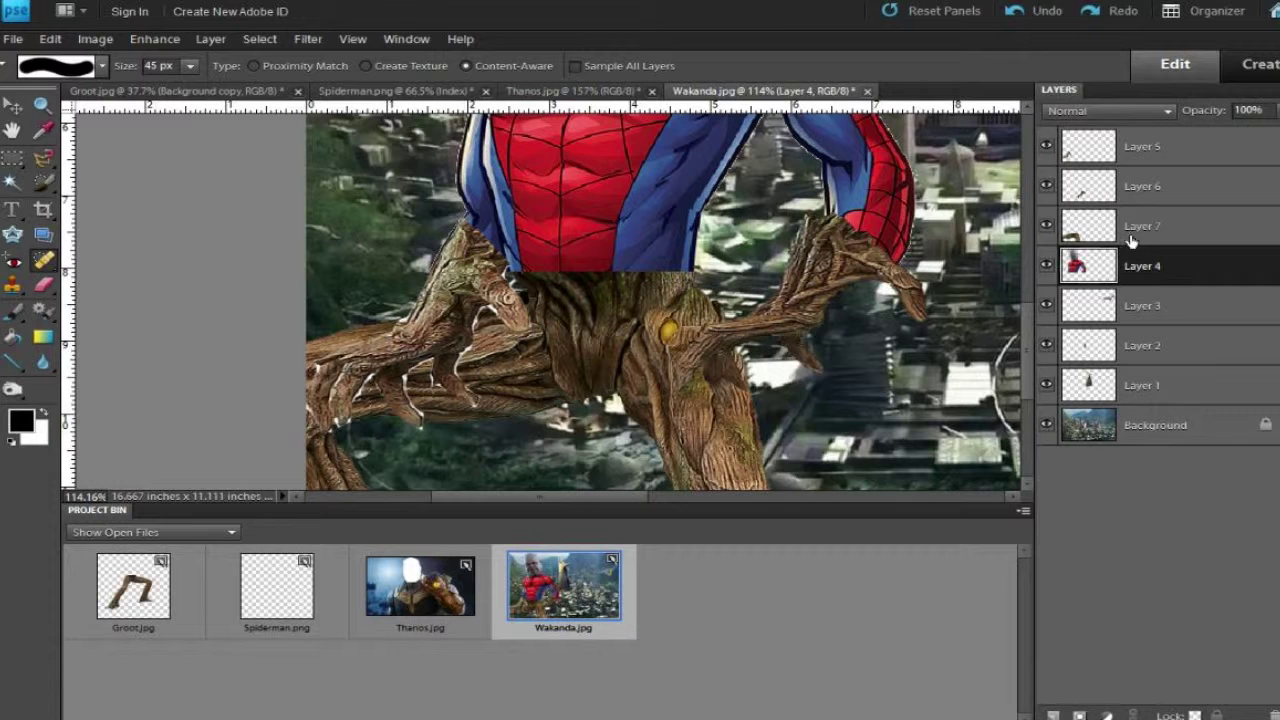
right_click(1138, 228)
click(1190, 516)
- Heal the dark waist seam with a 20 px Healing Brush, then fit the image in view
key(bracketleft)
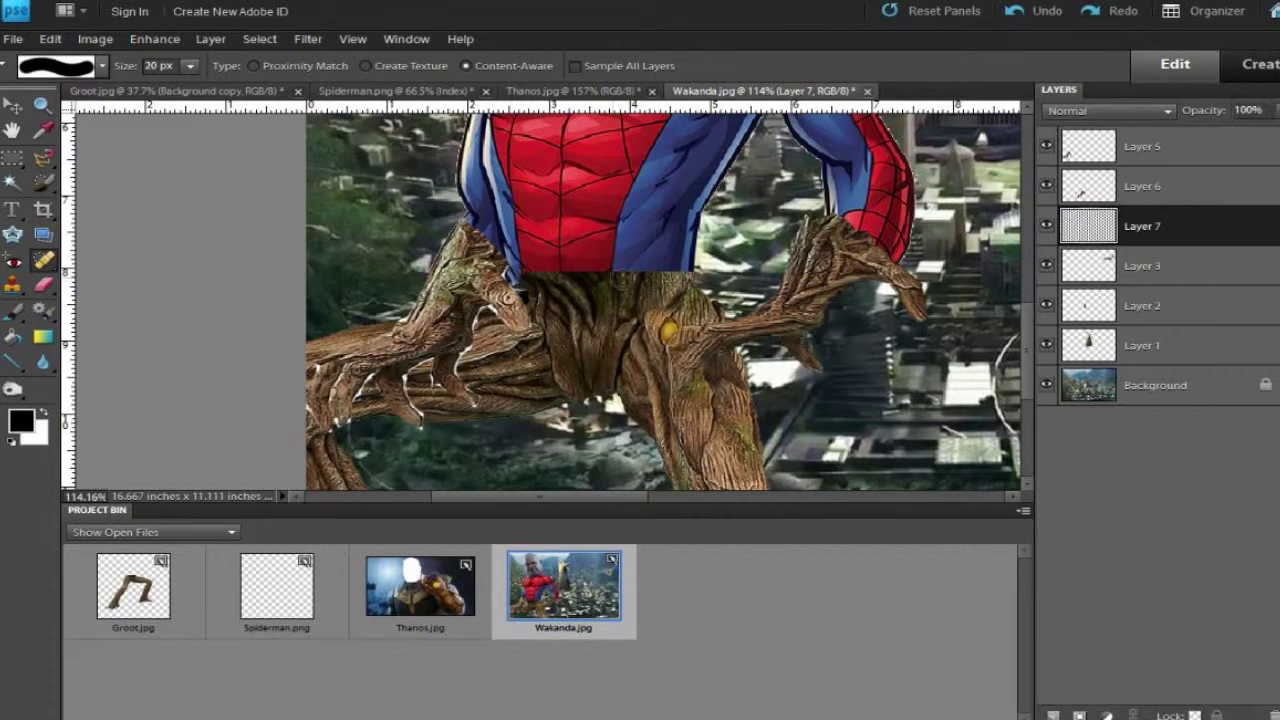
drag(660, 272, 705, 272)
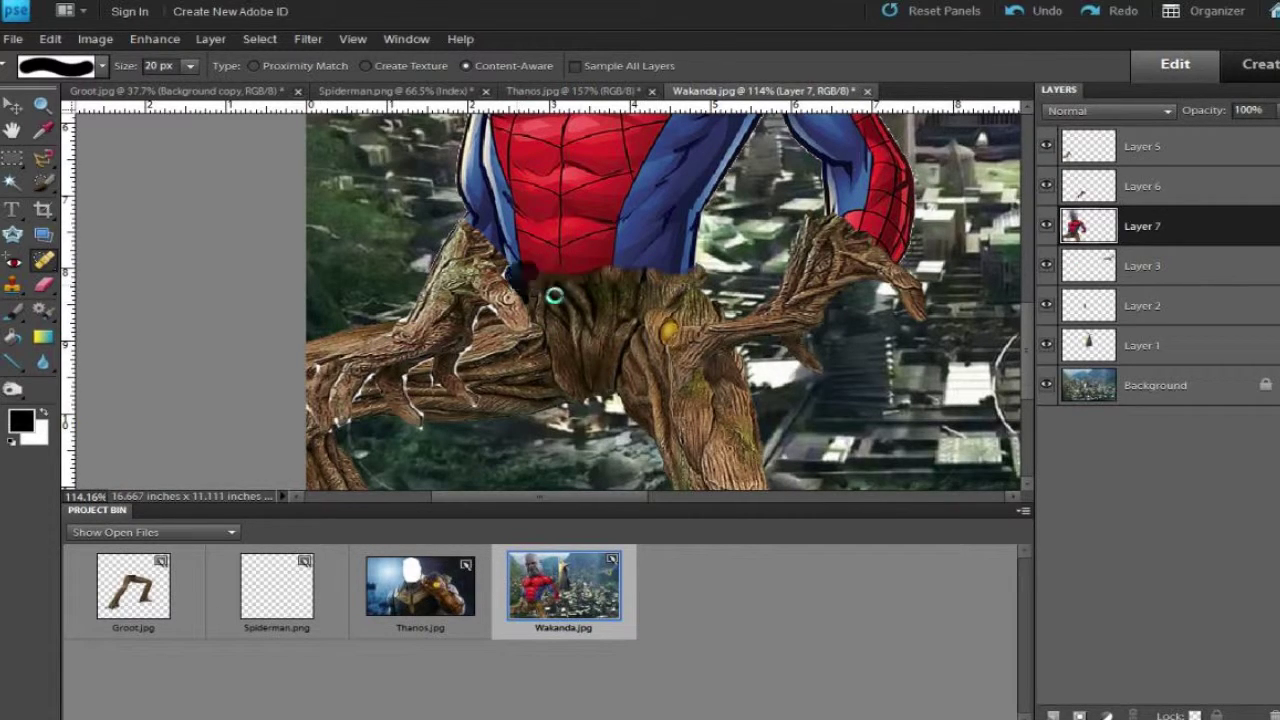
drag(592, 286, 623, 289)
key(ctrl+0)
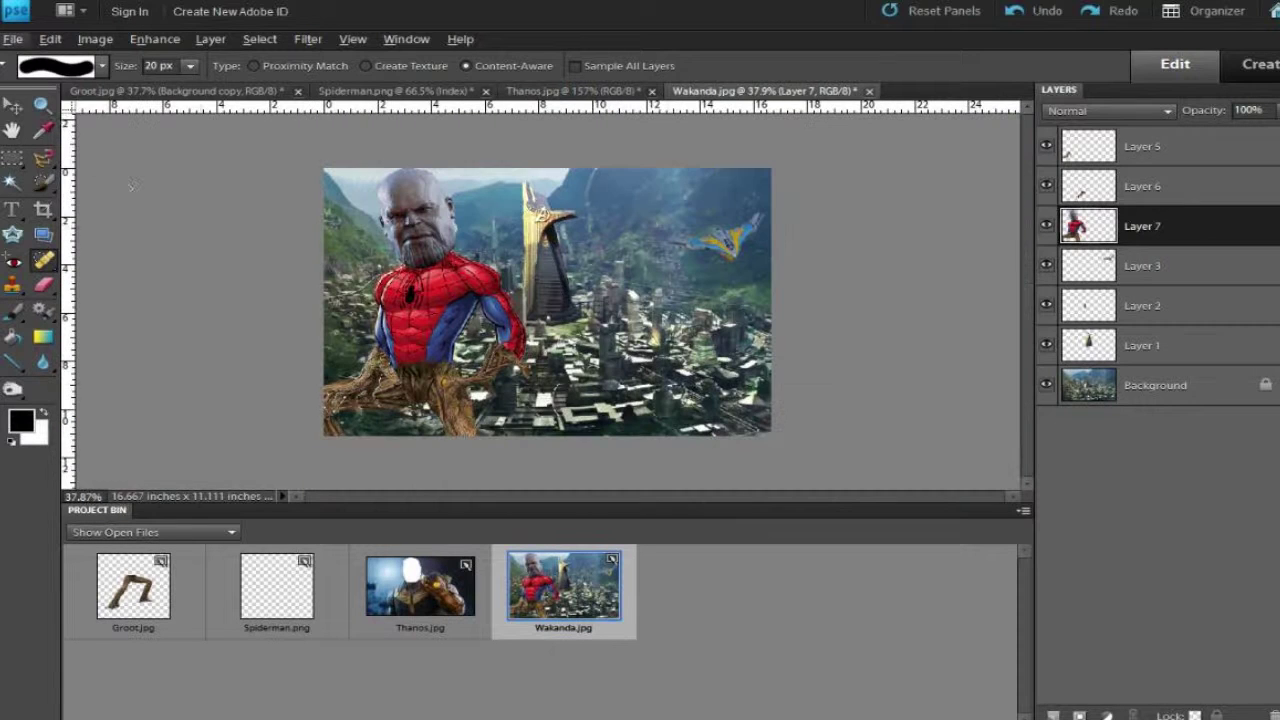
- Merge all the character layers into a single layer
key(v)
click(1142, 265)
shift+click(1142, 146)
right_click(1170, 153)
click(1217, 440)
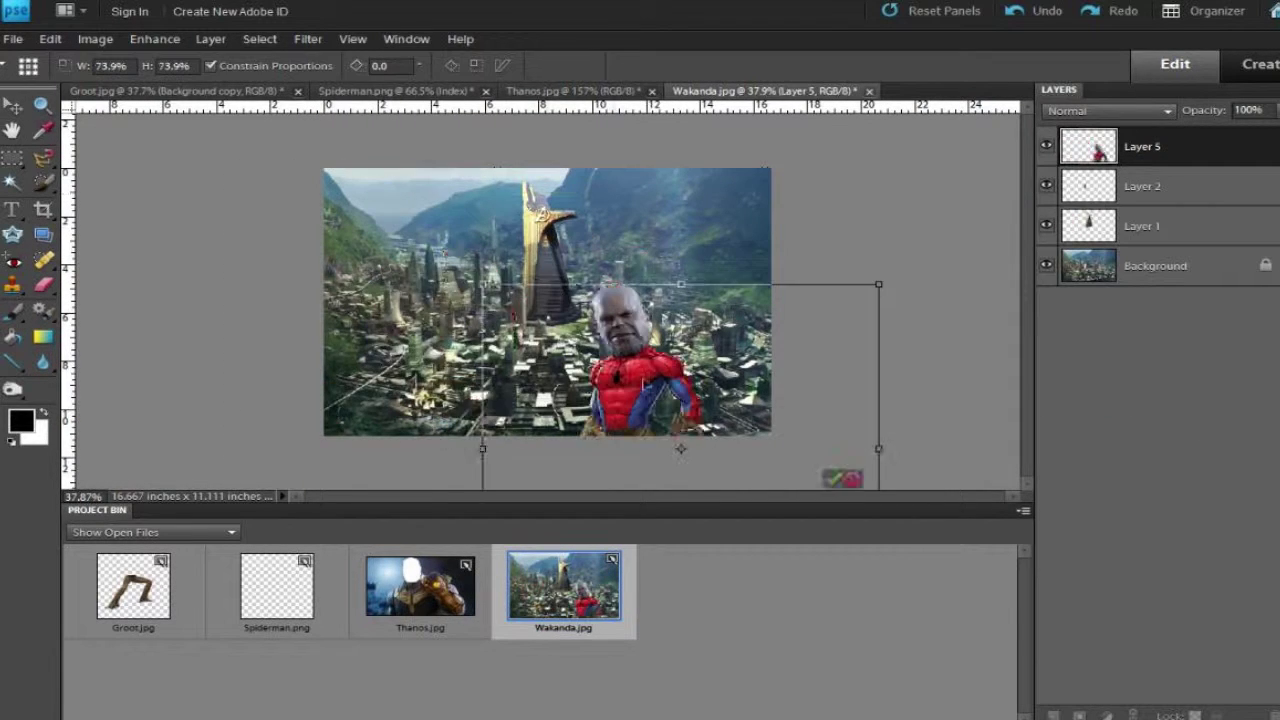
- Scale the merged character to 73.9%, move it up and left, and select the Background layer
drag(229, 390, 328, 330)
drag(724, 490, 671, 448)
key(Return)
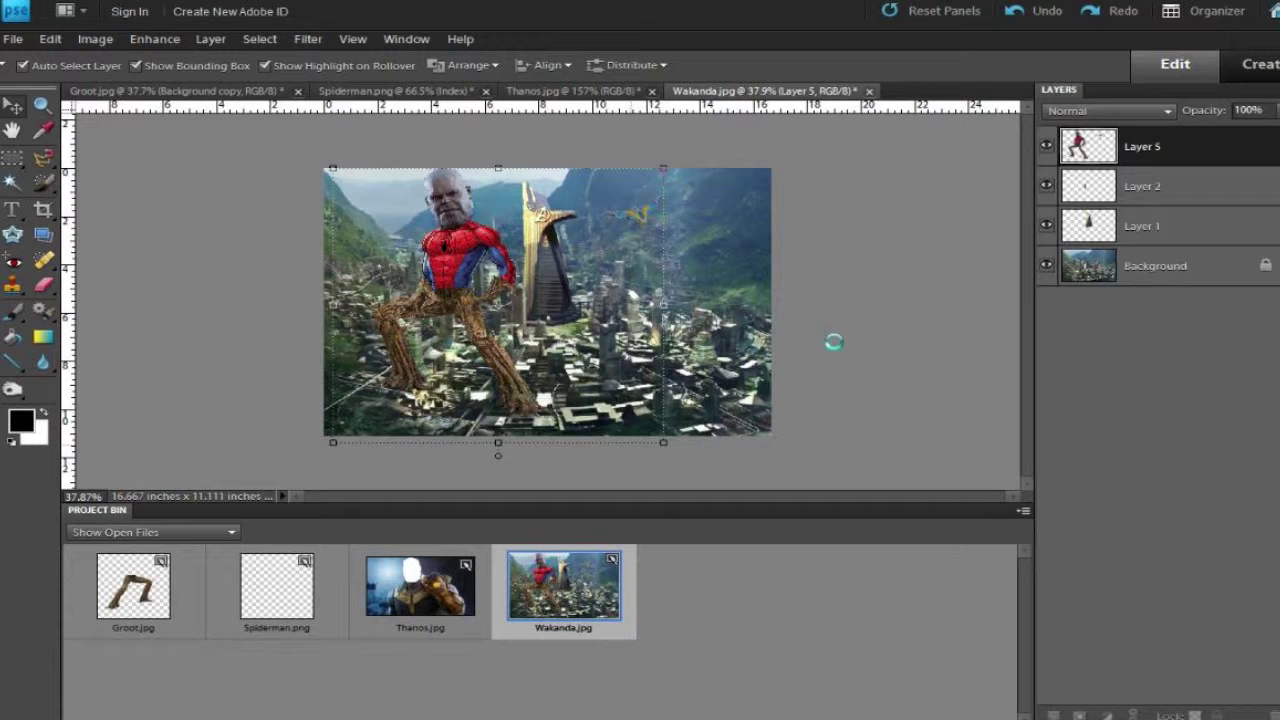
click(829, 340)
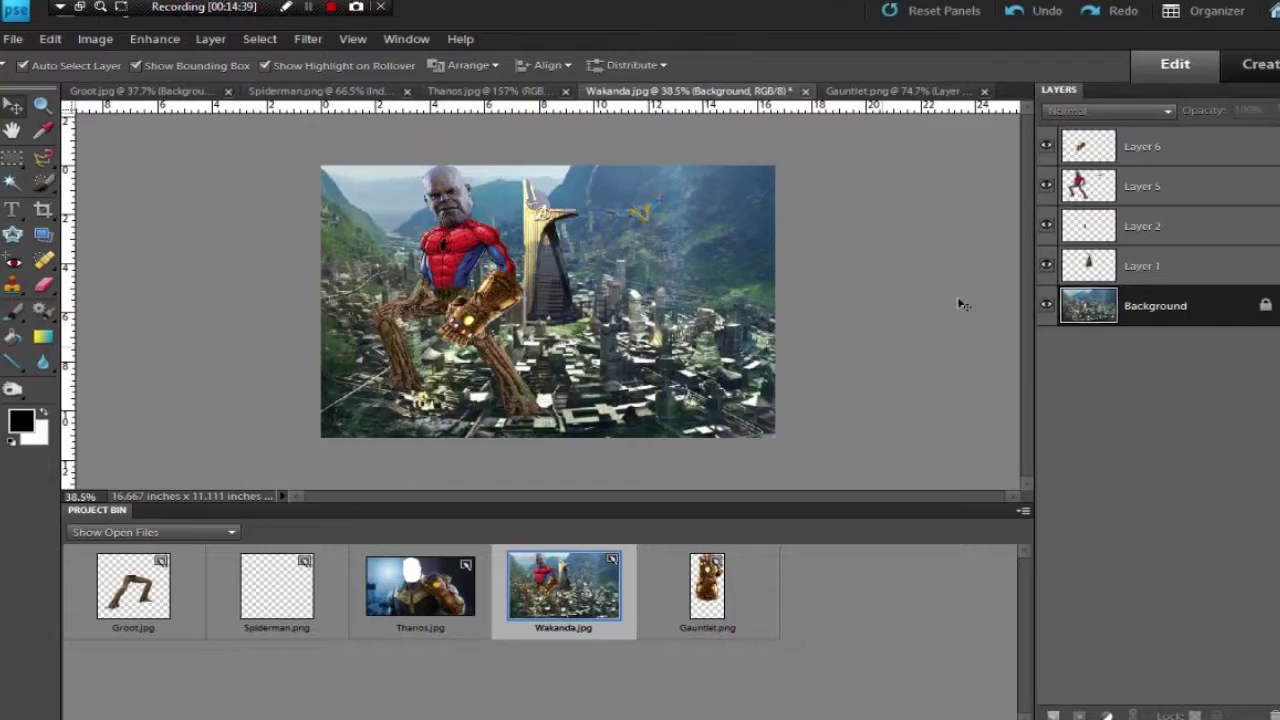
- Flatten the image and preview the Sketch filters Photocopy, Torn Edges and Water Paper
right_click(1155, 305)
click(1165, 458)
click(210, 38)
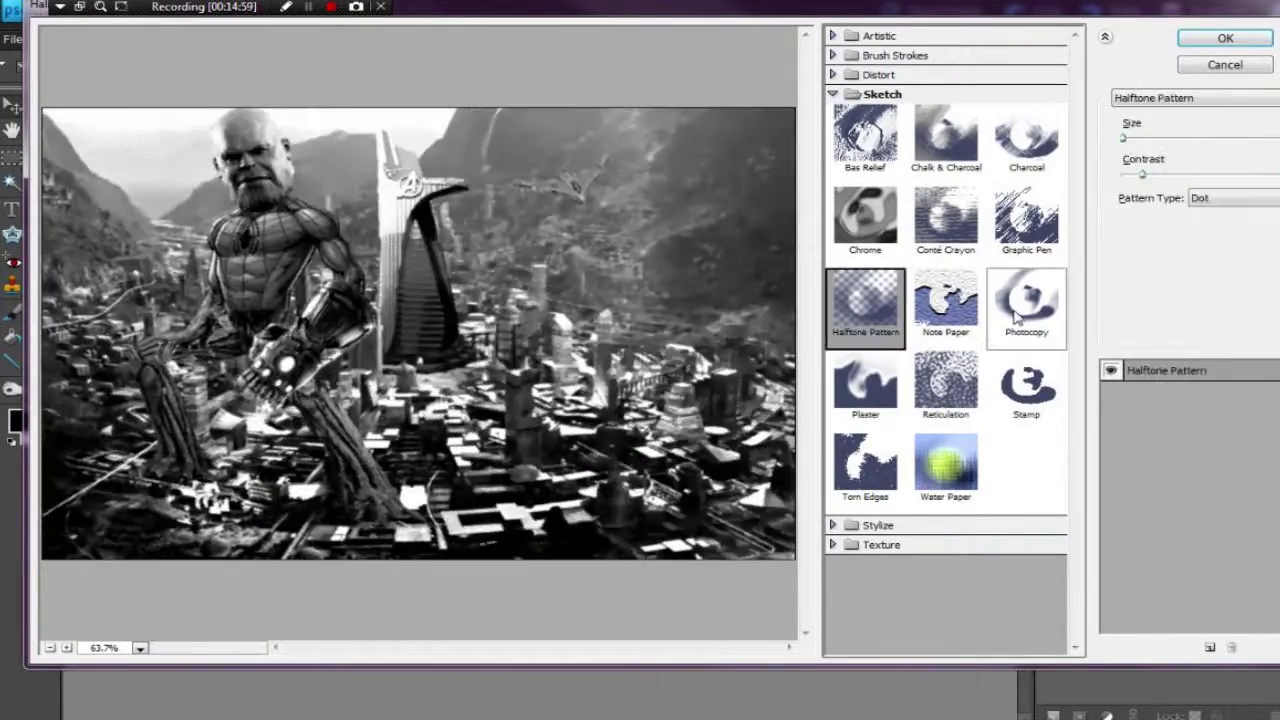
click(1016, 316)
click(865, 465)
click(945, 465)
- Try several Artistic filters and settle on Cutout
click(882, 94)
click(882, 35)
click(865, 78)
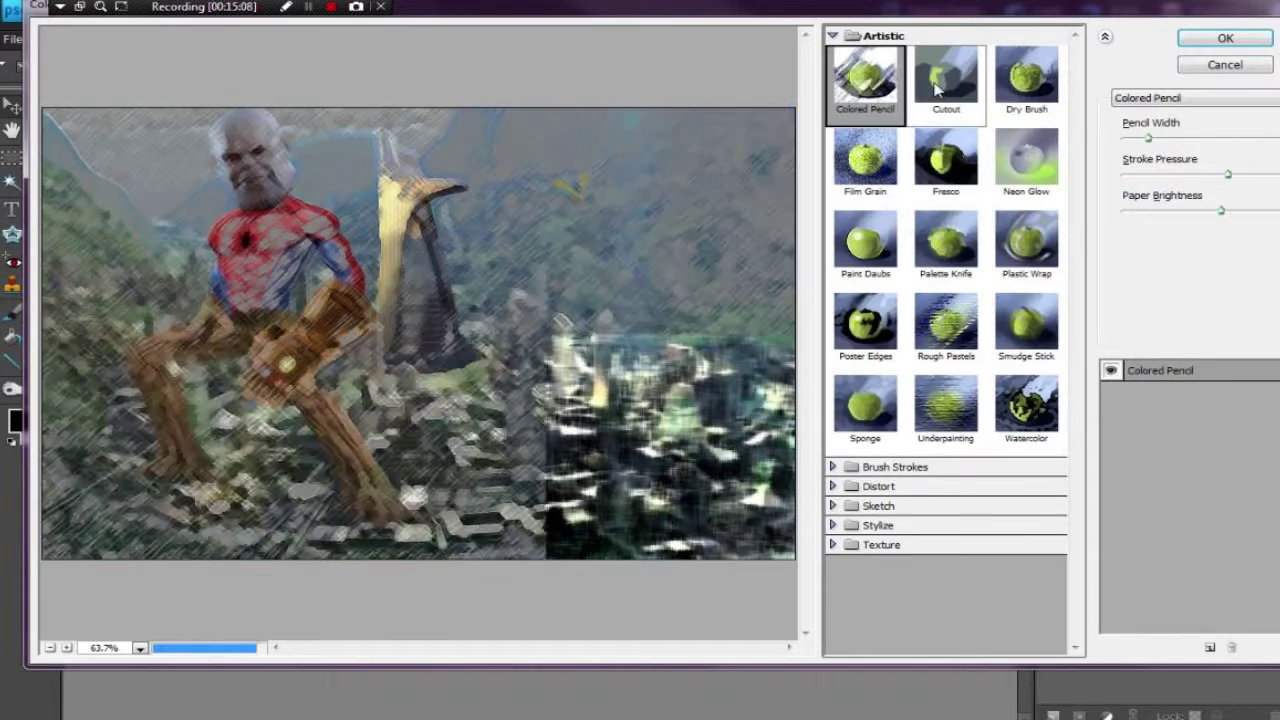
click(937, 90)
click(1026, 78)
click(1026, 158)
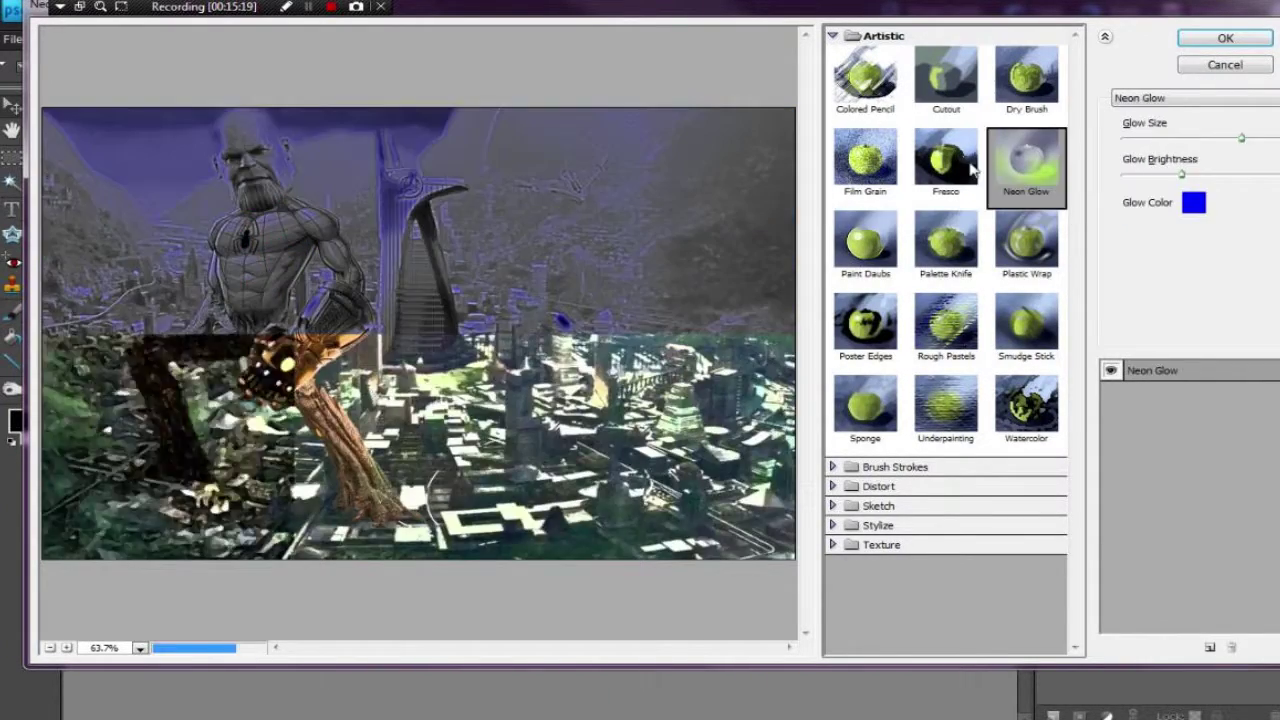
click(945, 240)
click(948, 95)
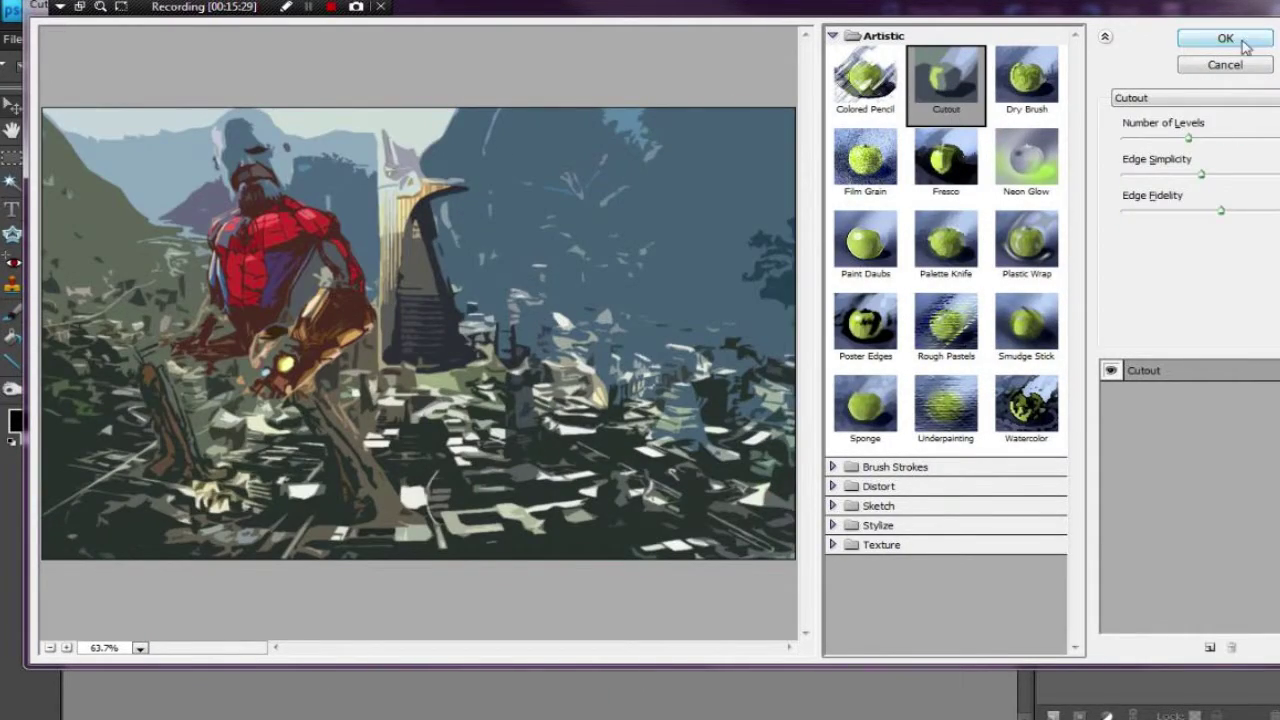